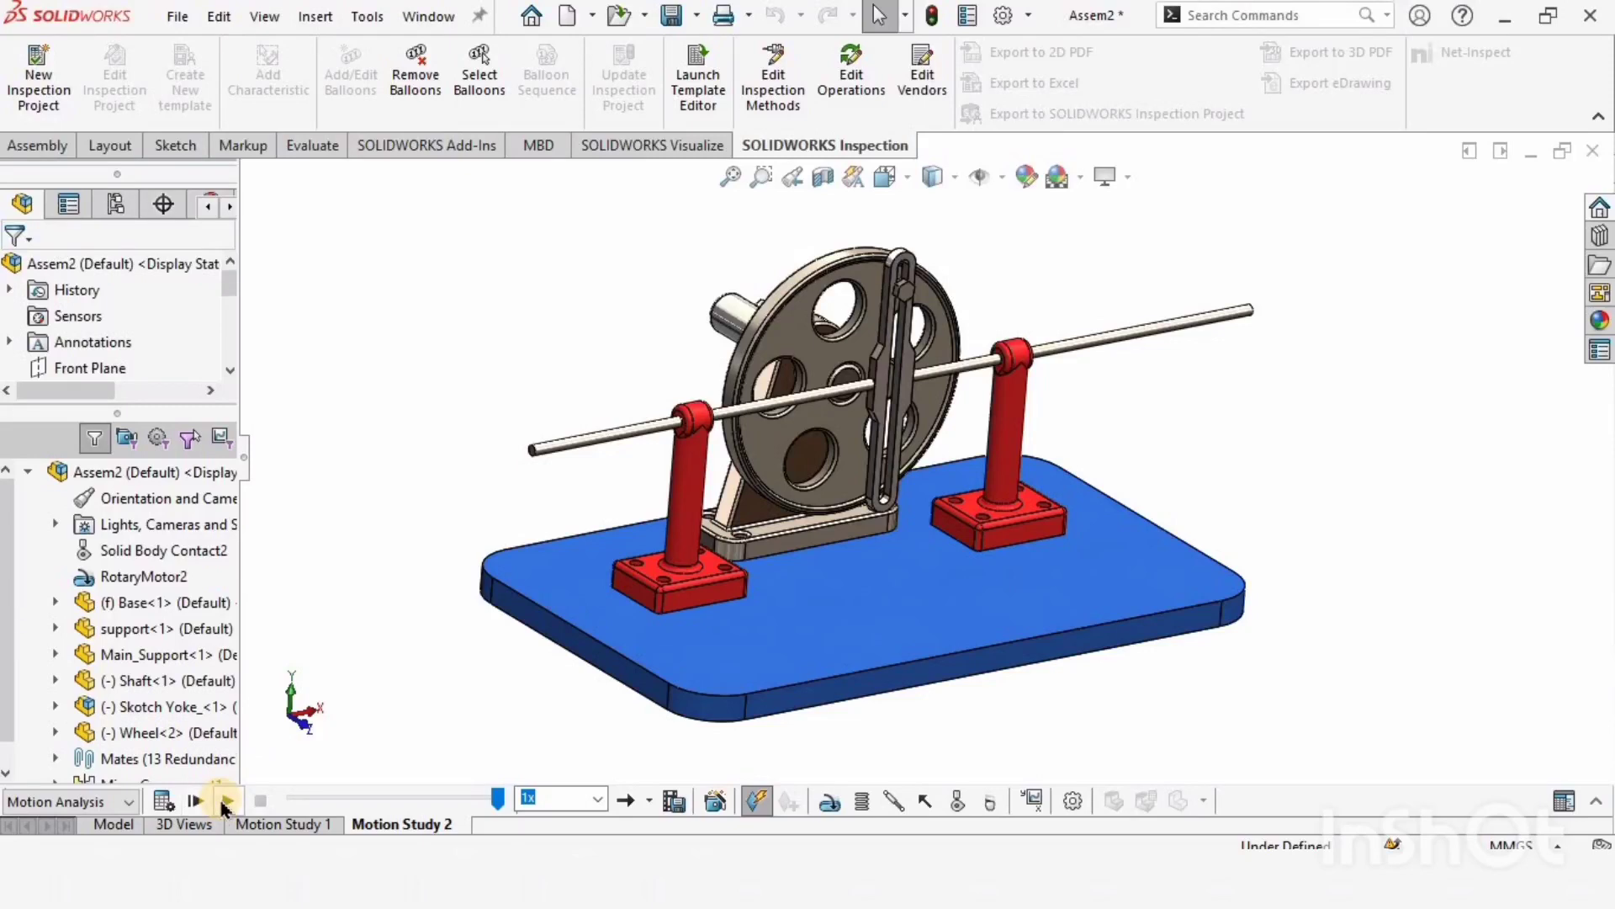
Play the finished study and turn the wheel to check the yoke moves, then switch to Motion Study 2
click(225, 801)
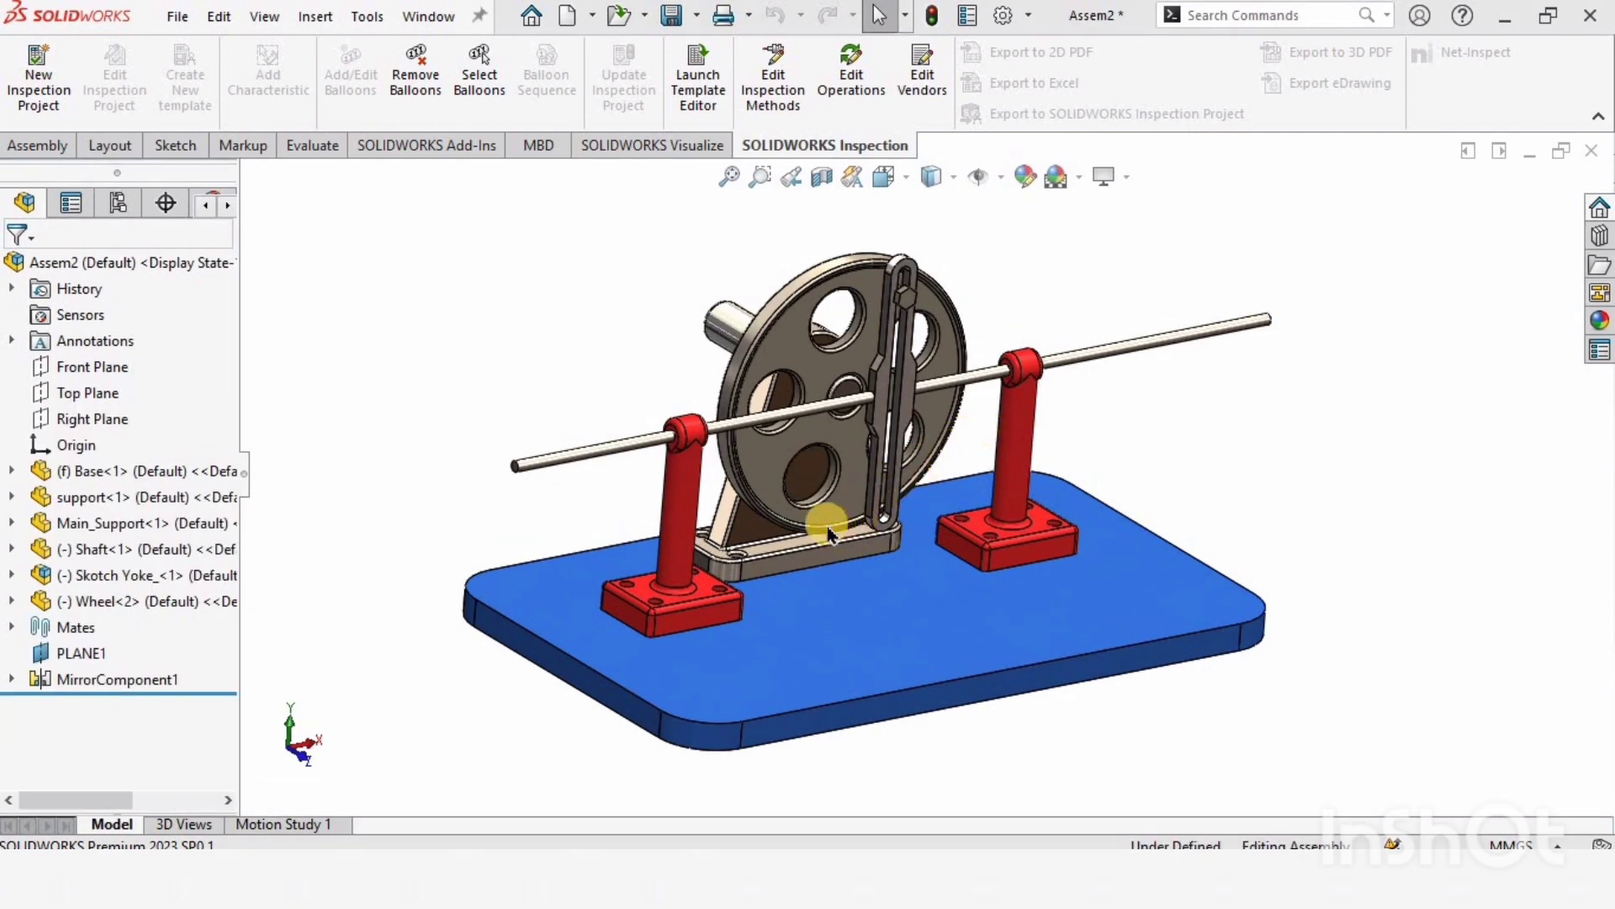
mouse_move(837, 469)
mouse_down()
mouse_move(773, 308)
mouse_move(803, 501)
mouse_move(774, 416)
mouse_move(472, 306)
mouse_up()
click(517, 408)
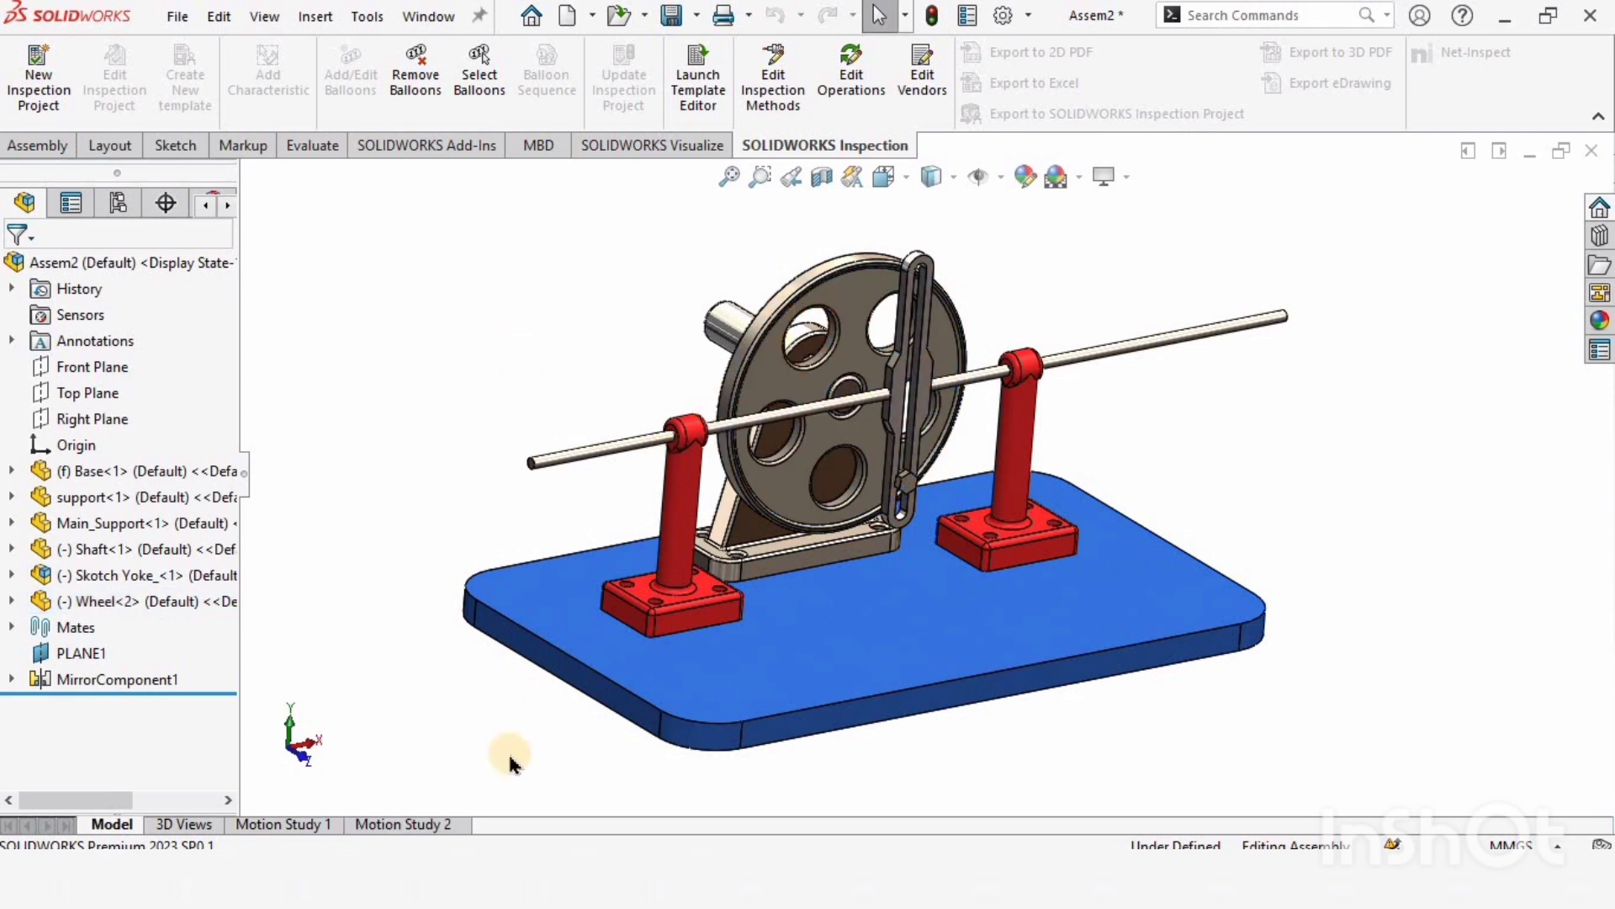
click(418, 825)
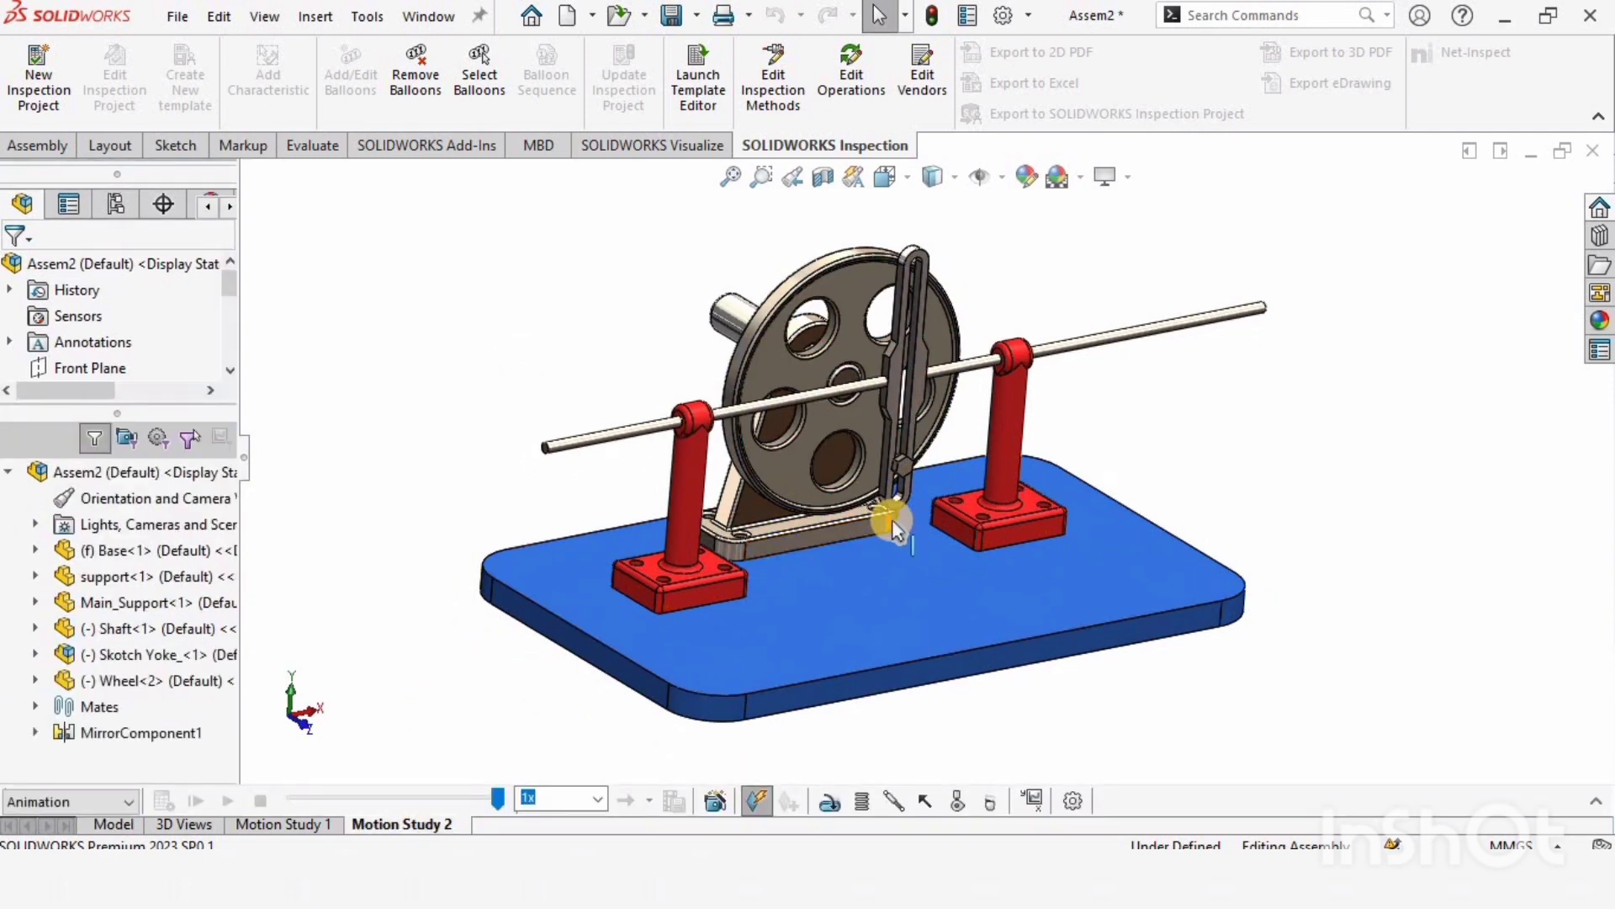
Extend Motion Study 2's end key to 8 sec and set its frame rate to 35 frames per second
click(1593, 799)
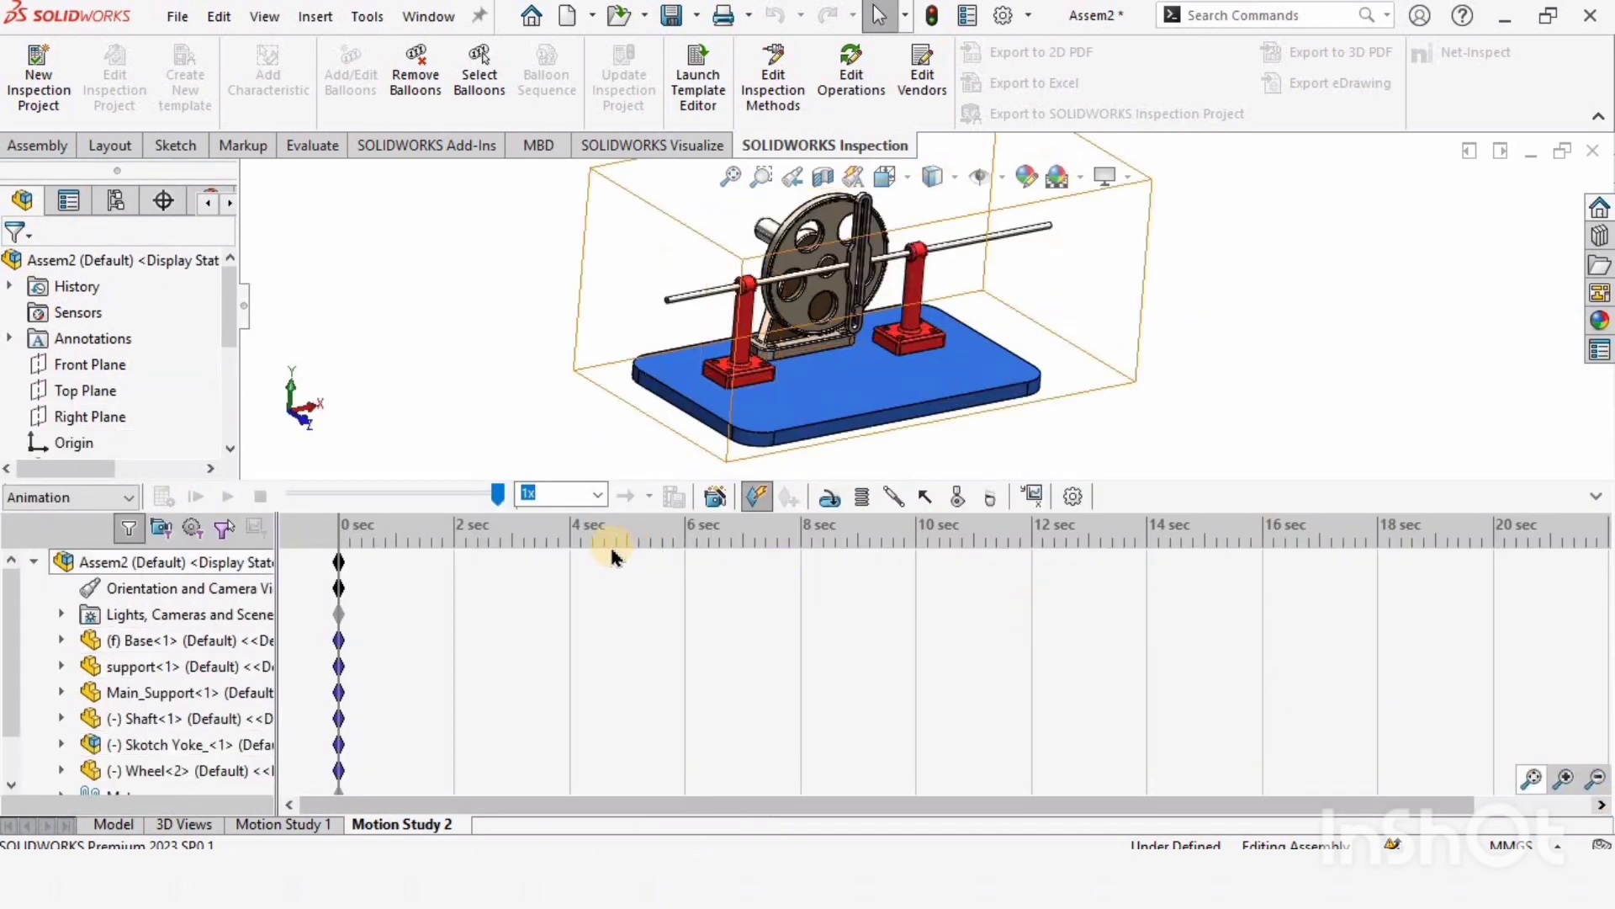
mouse_move(349, 564)
mouse_down()
mouse_move(791, 639)
mouse_move(808, 637)
mouse_move(808, 566)
mouse_up()
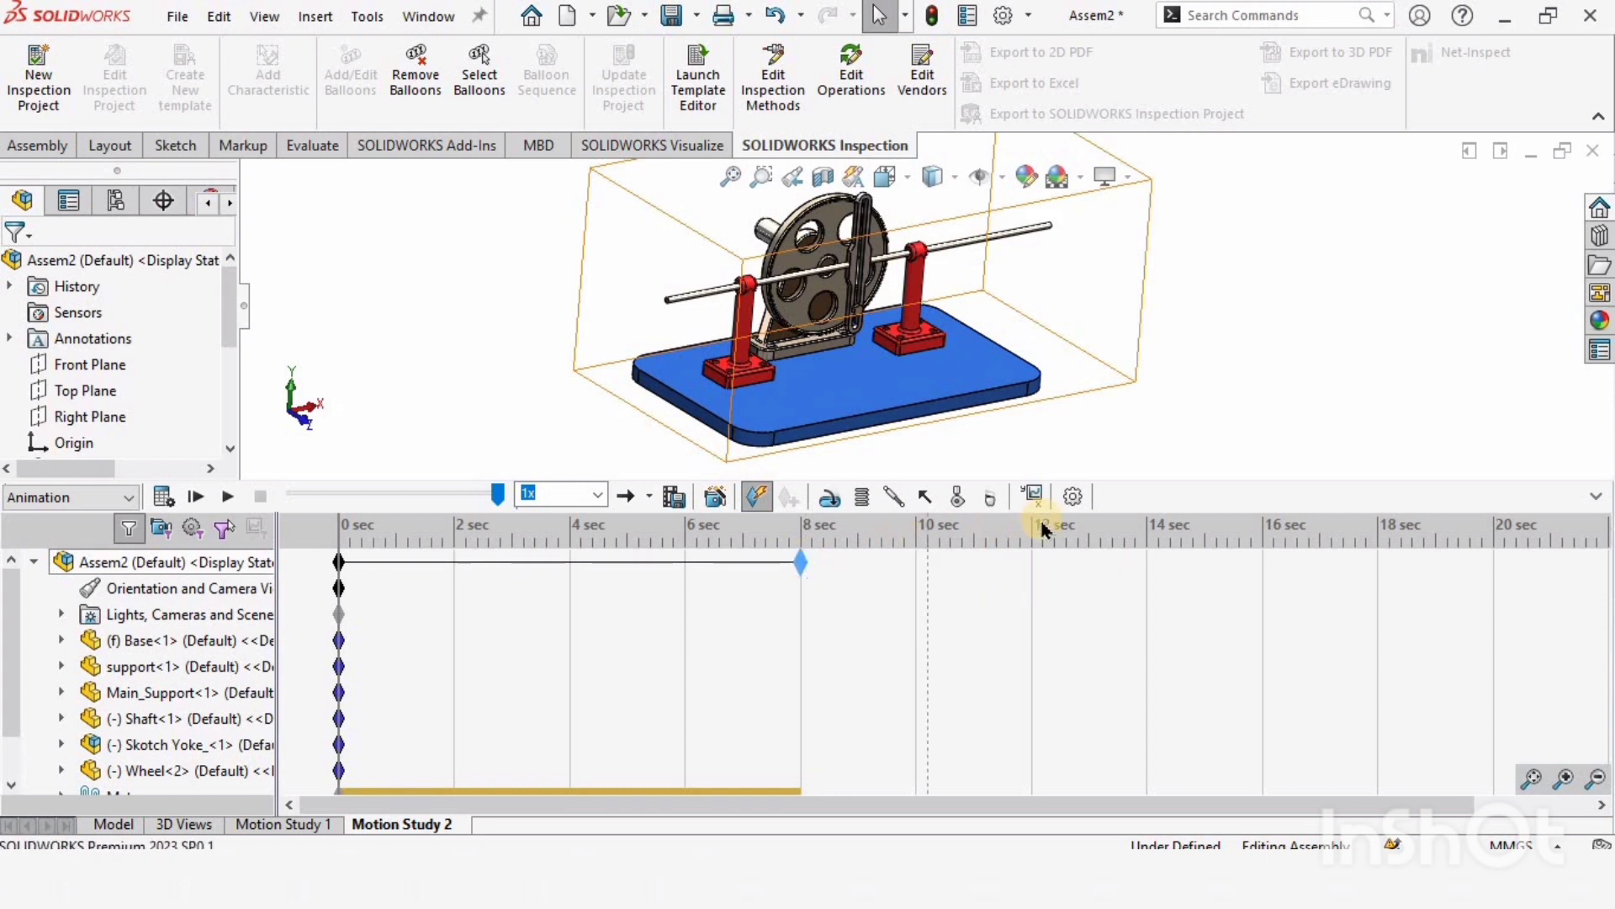
click(1069, 497)
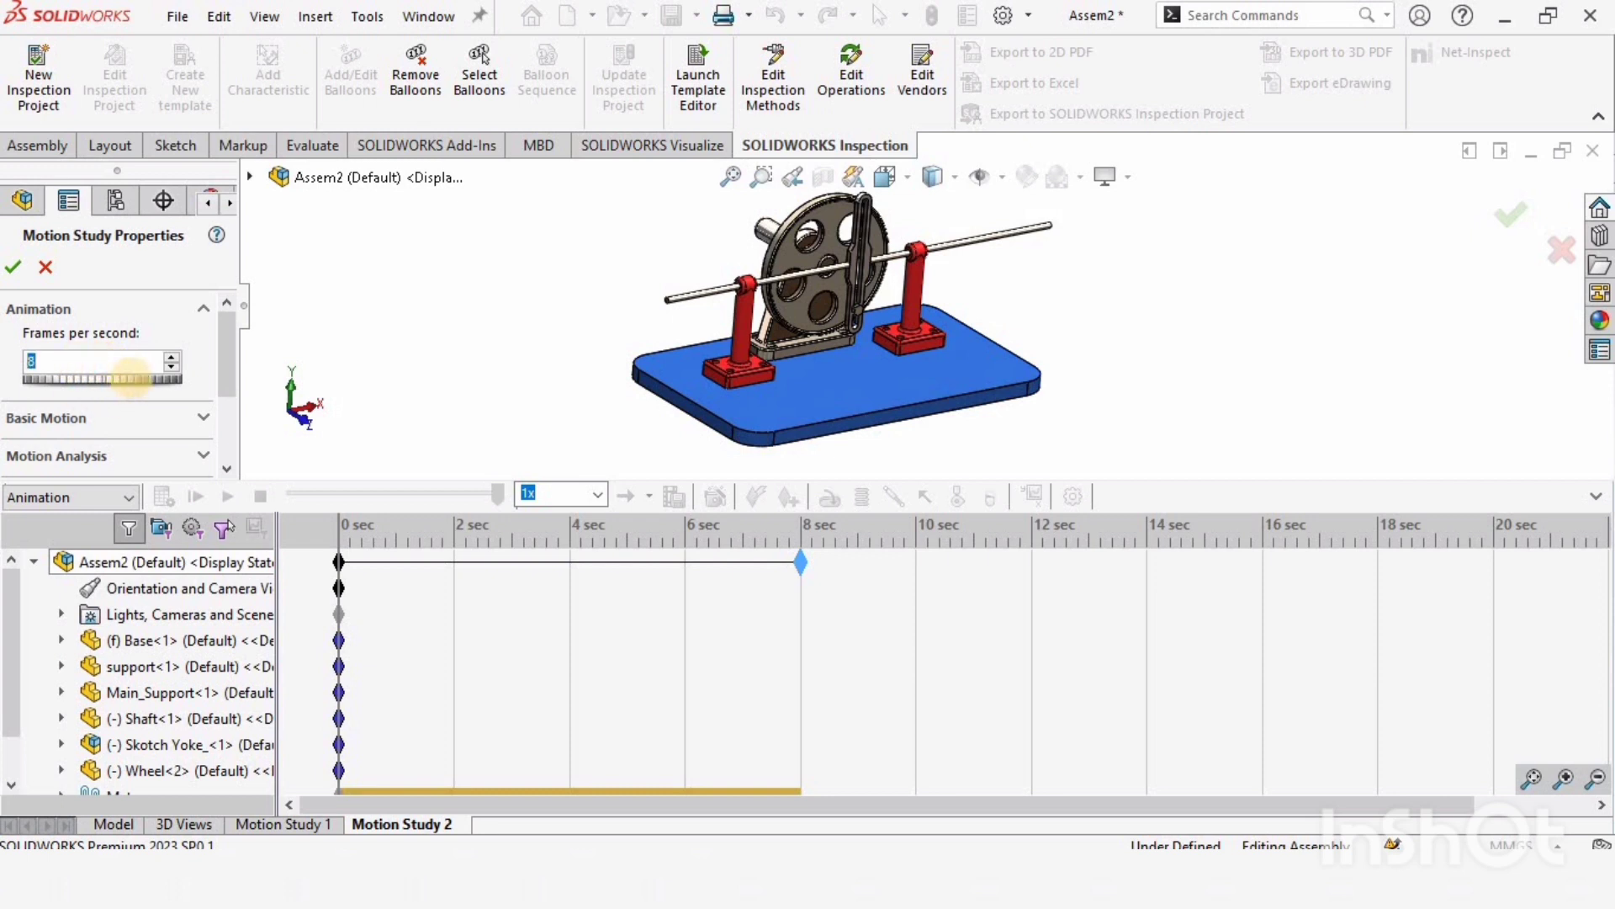
click(14, 269)
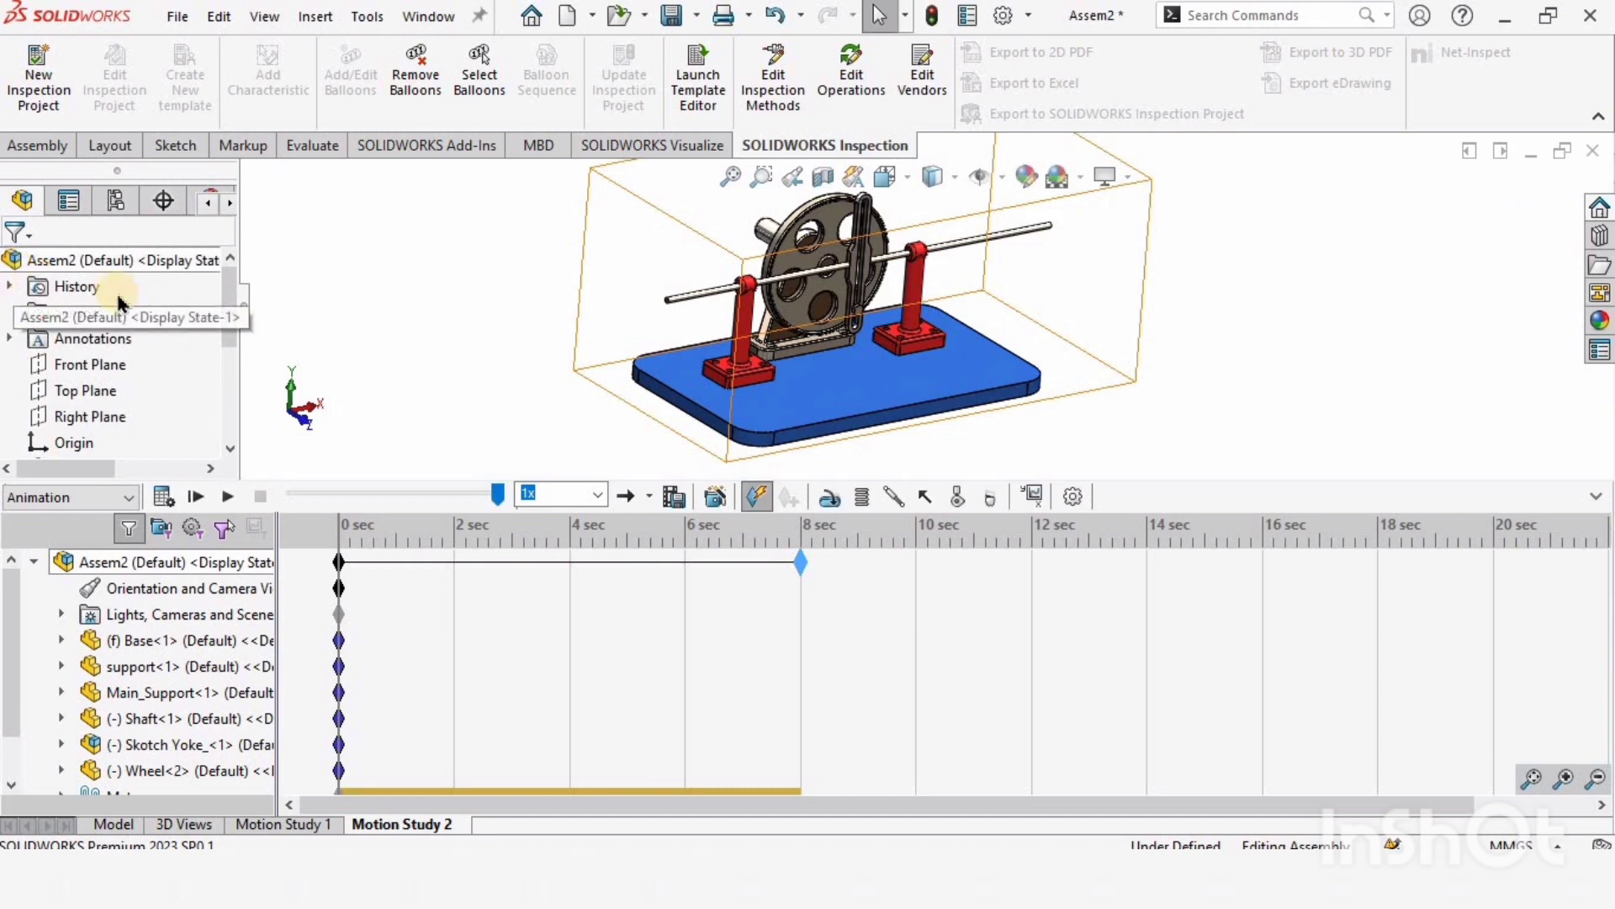
Start a solid-body contact with shaft, main support, wheel, yoke and both supports, leaving out the base
click(960, 497)
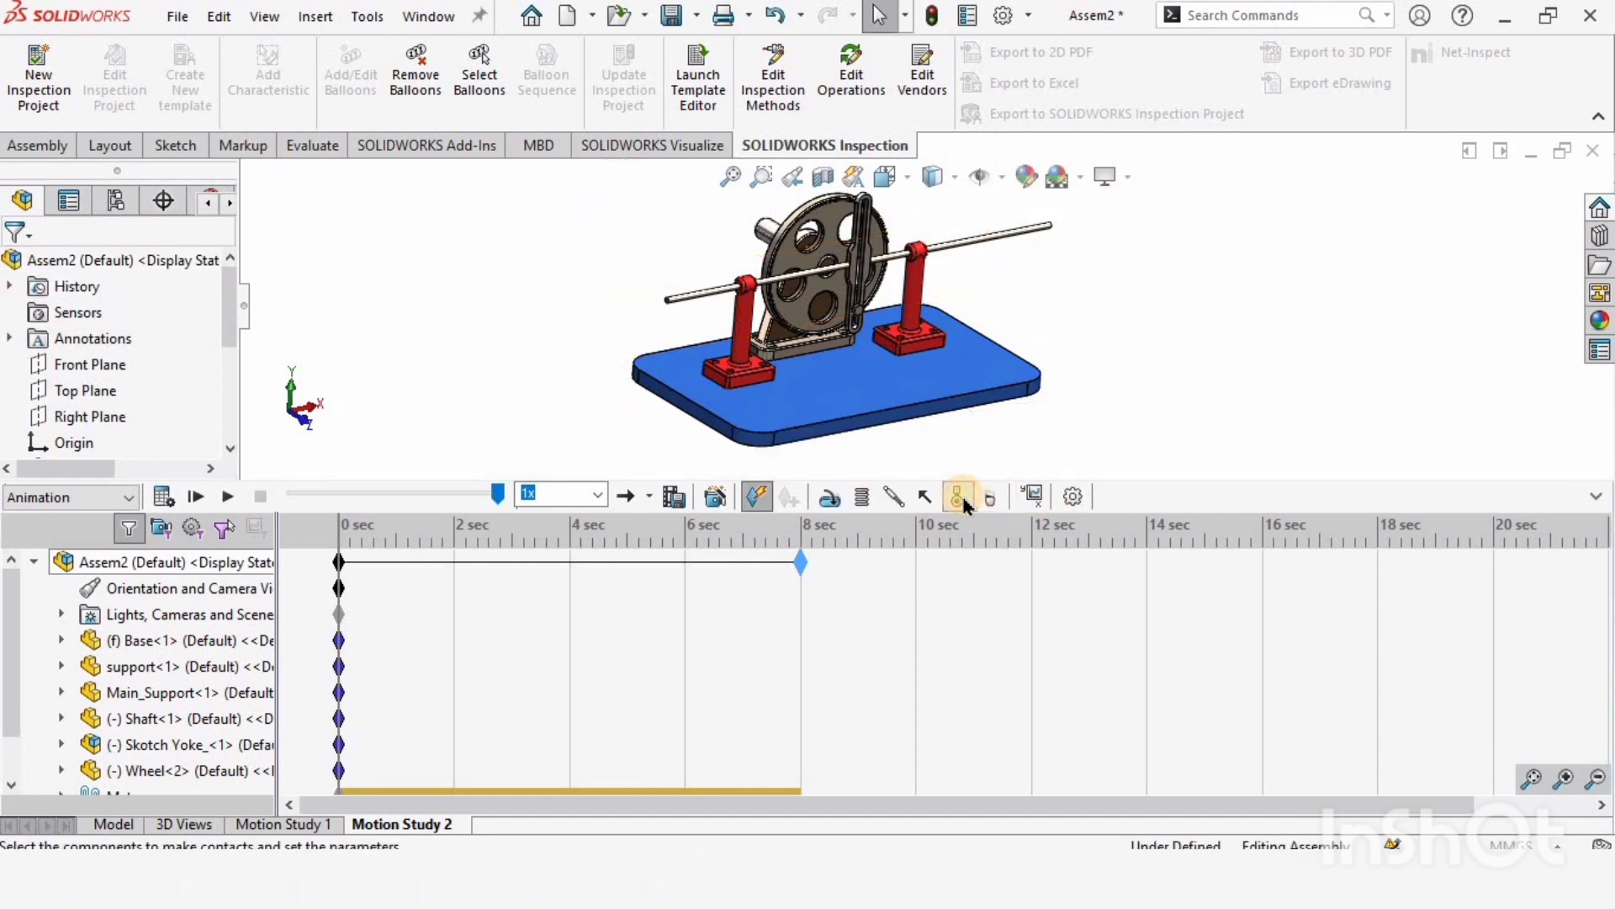
scroll(809, 282, down, 2)
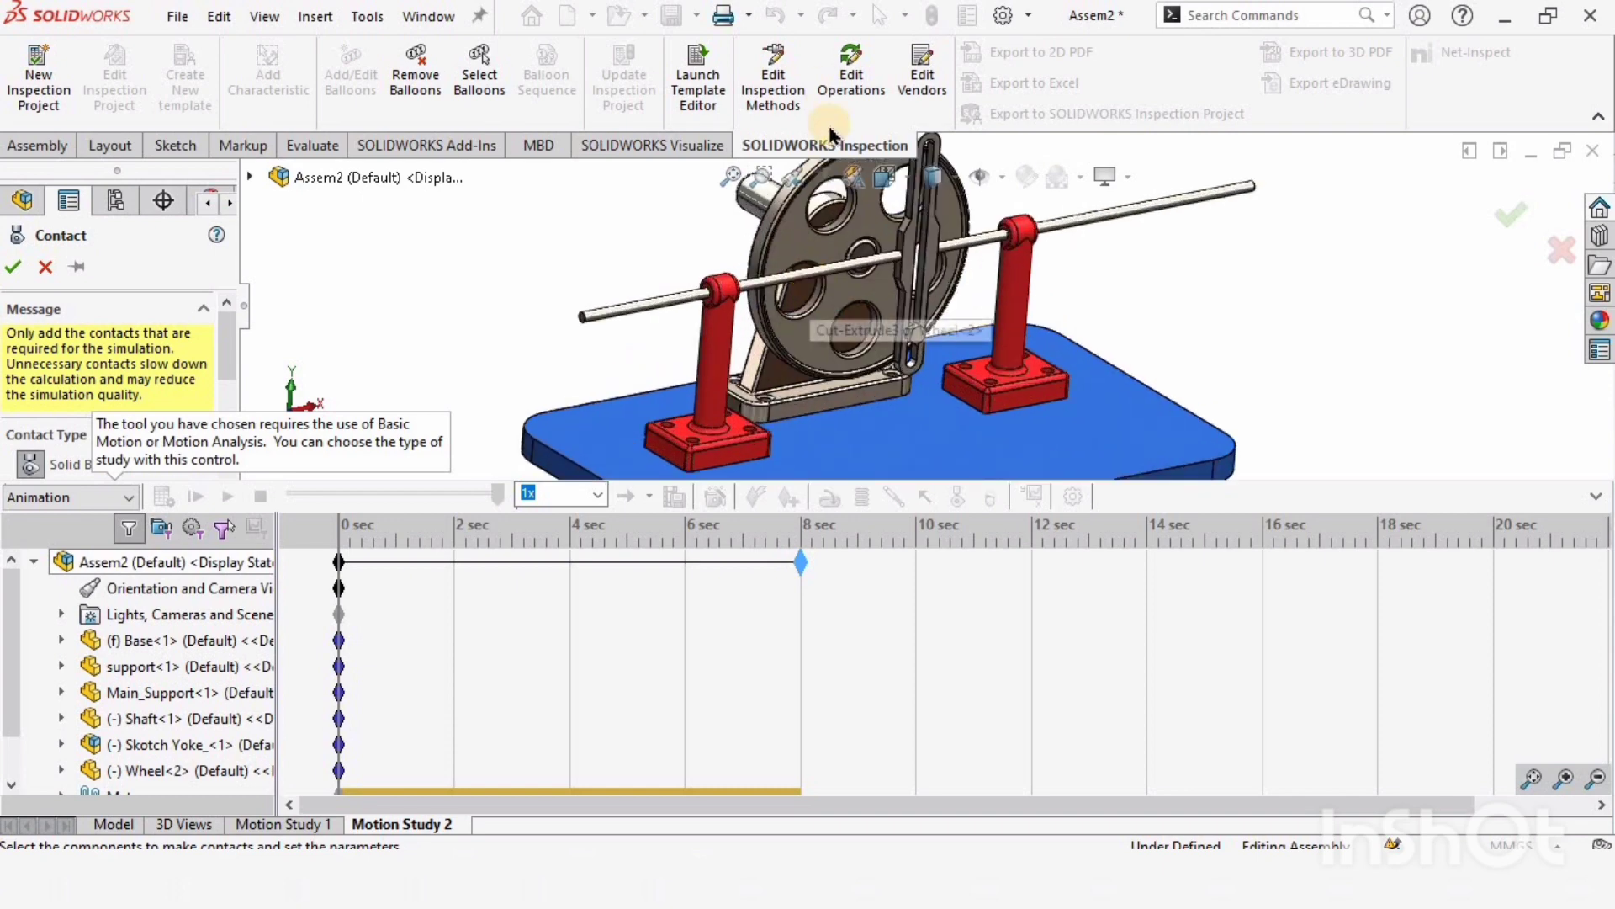
scroll(809, 281, up, 1)
scroll(820, 269, down, 2)
scroll(809, 268, down, 2)
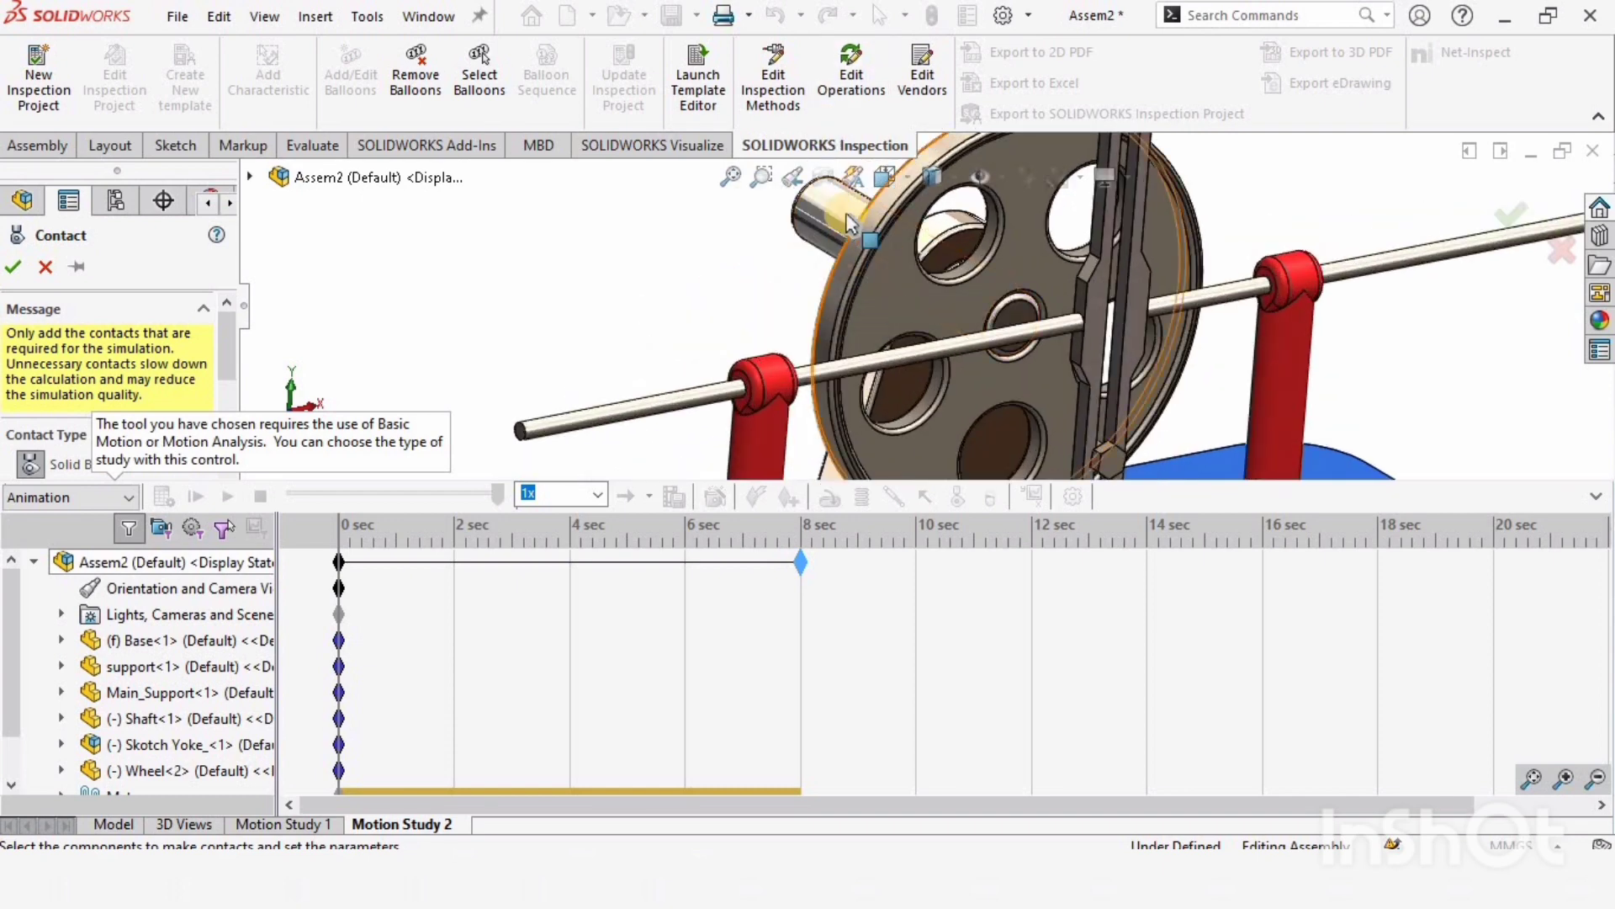
click(850, 248)
scroll(851, 249, up, 2)
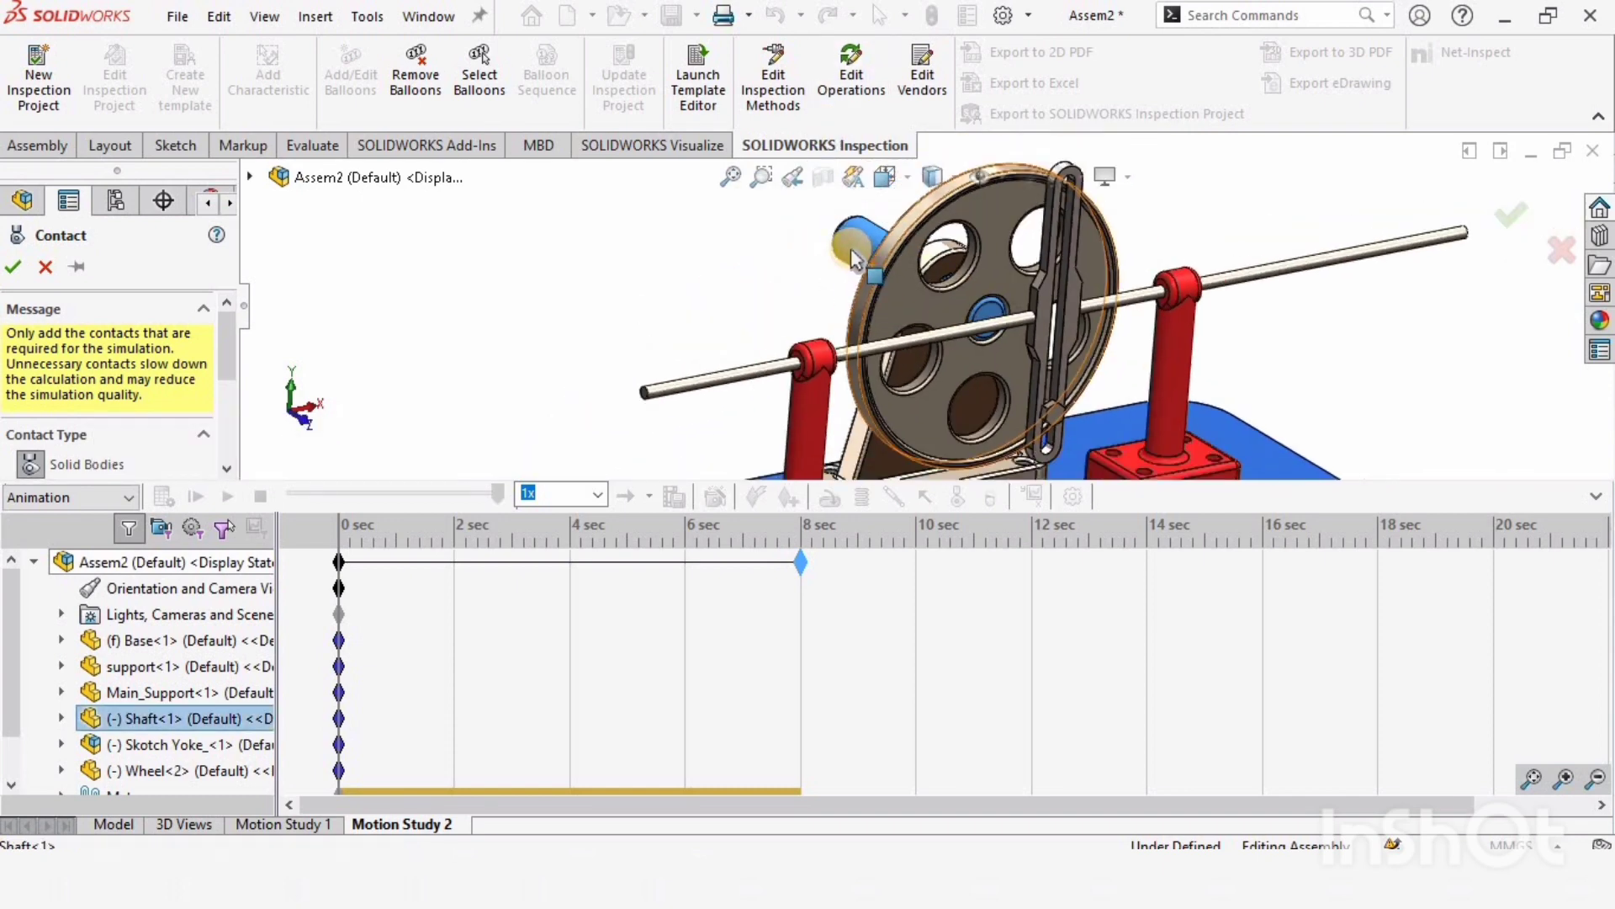
click(948, 281)
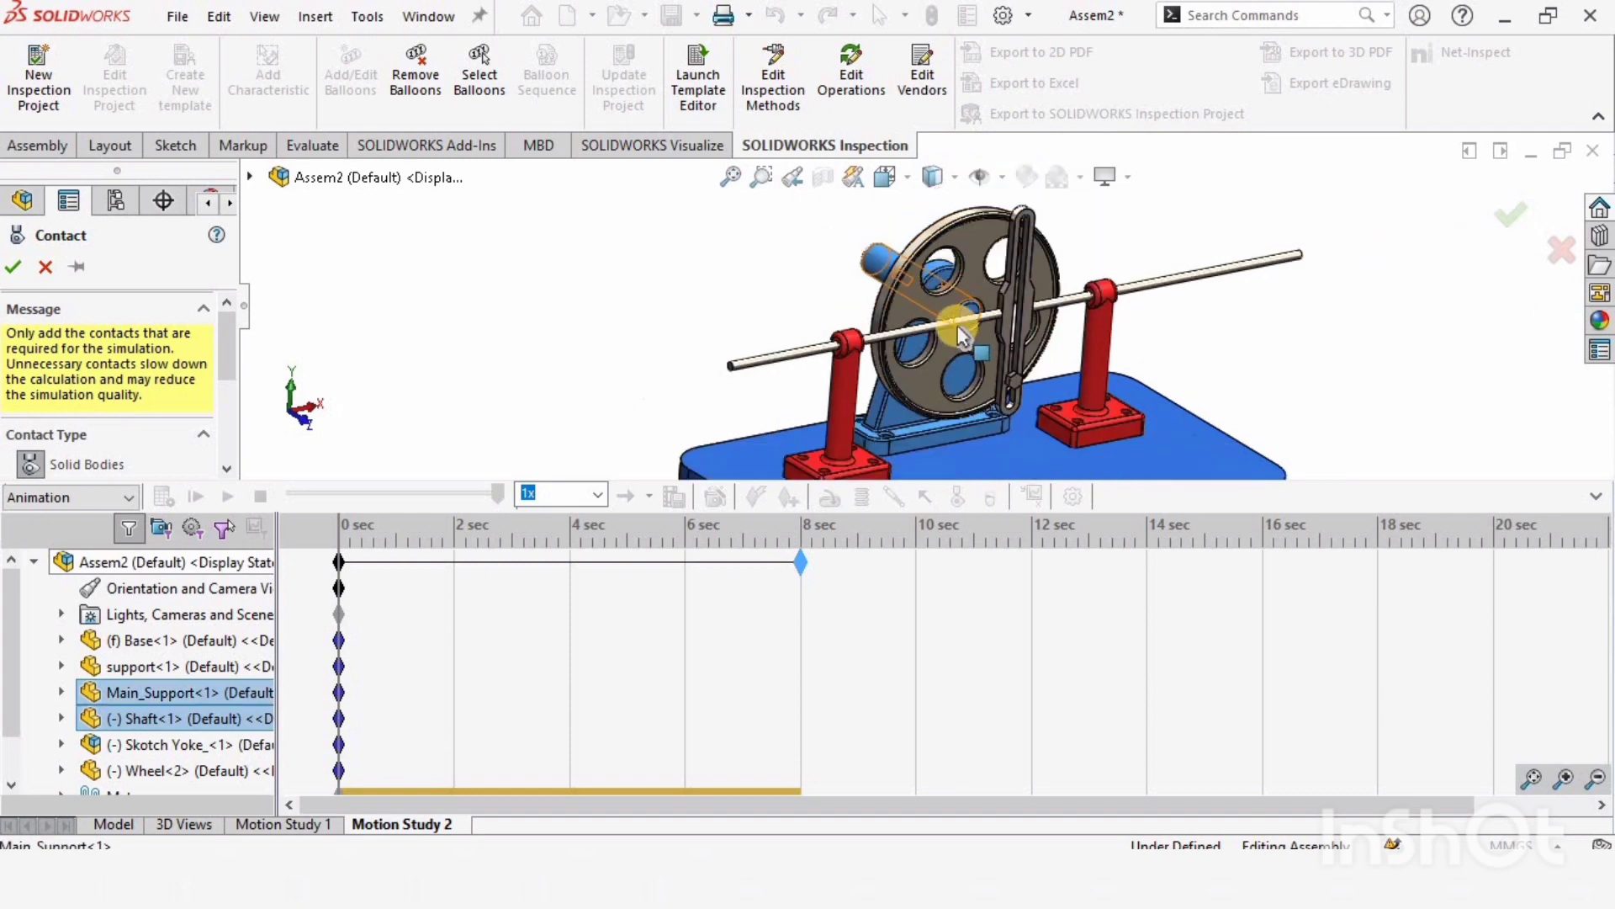
click(972, 277)
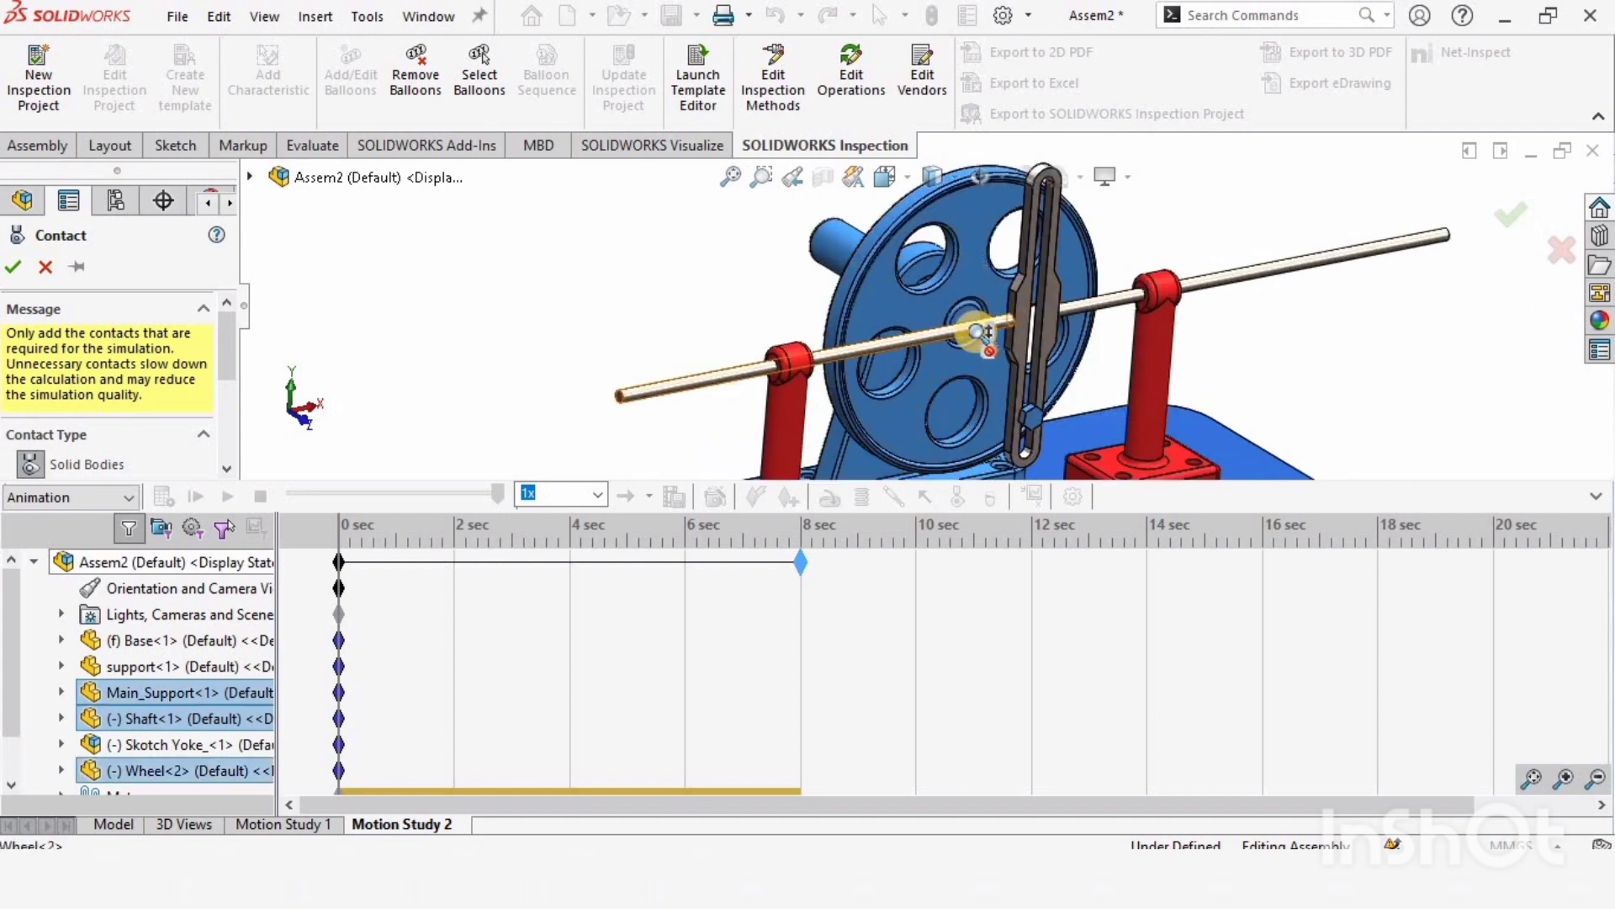
scroll(975, 283, down, 2)
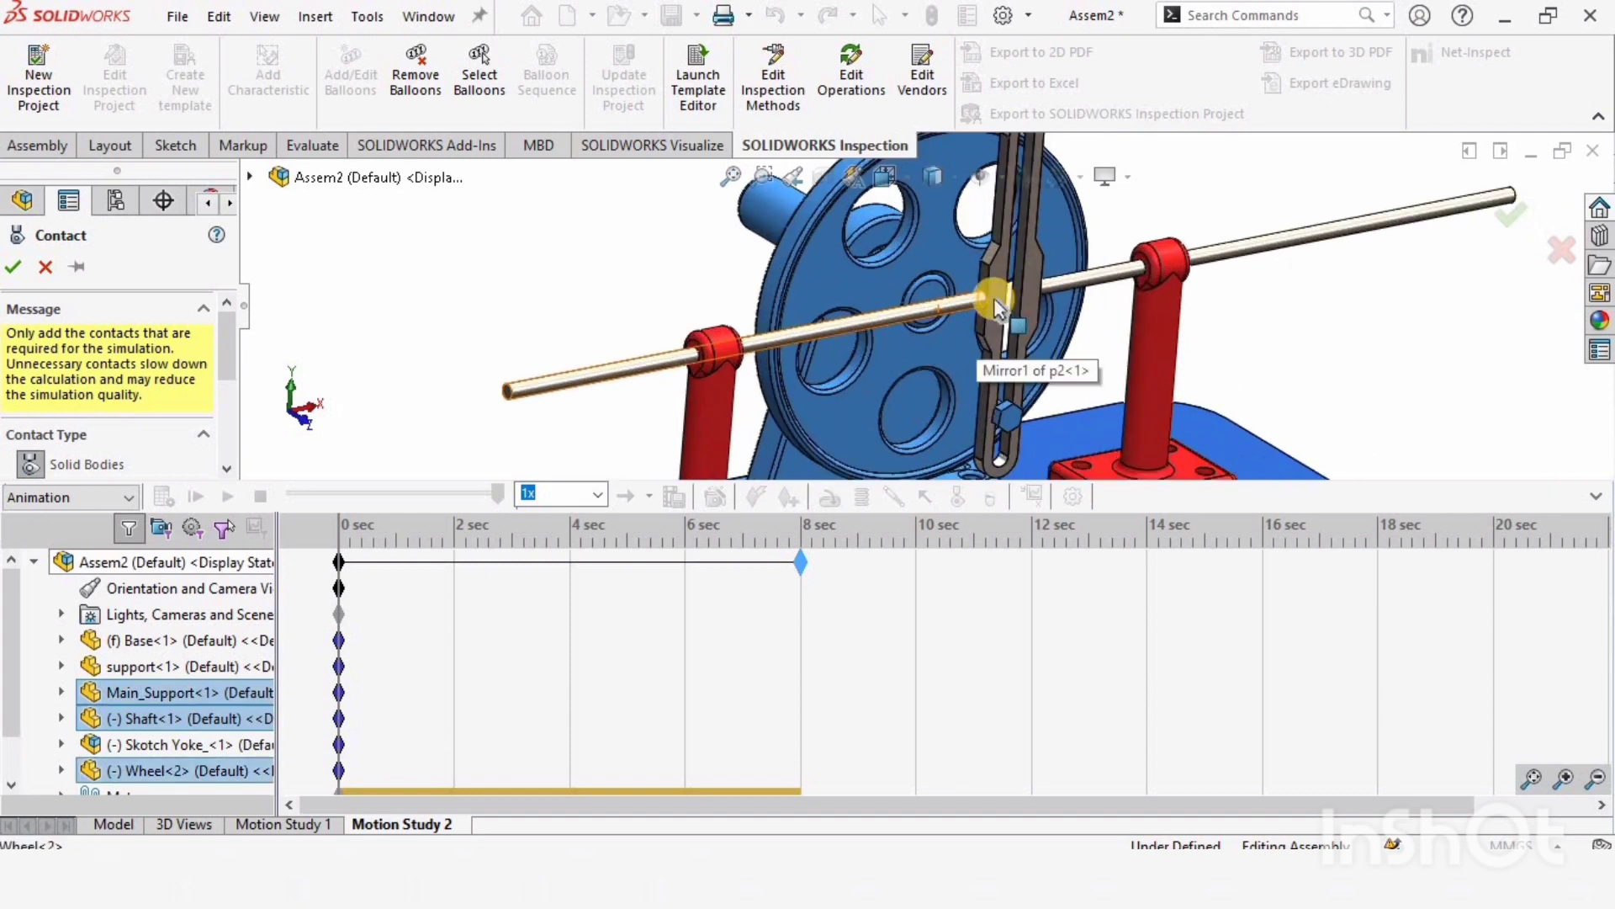
click(1132, 313)
click(816, 377)
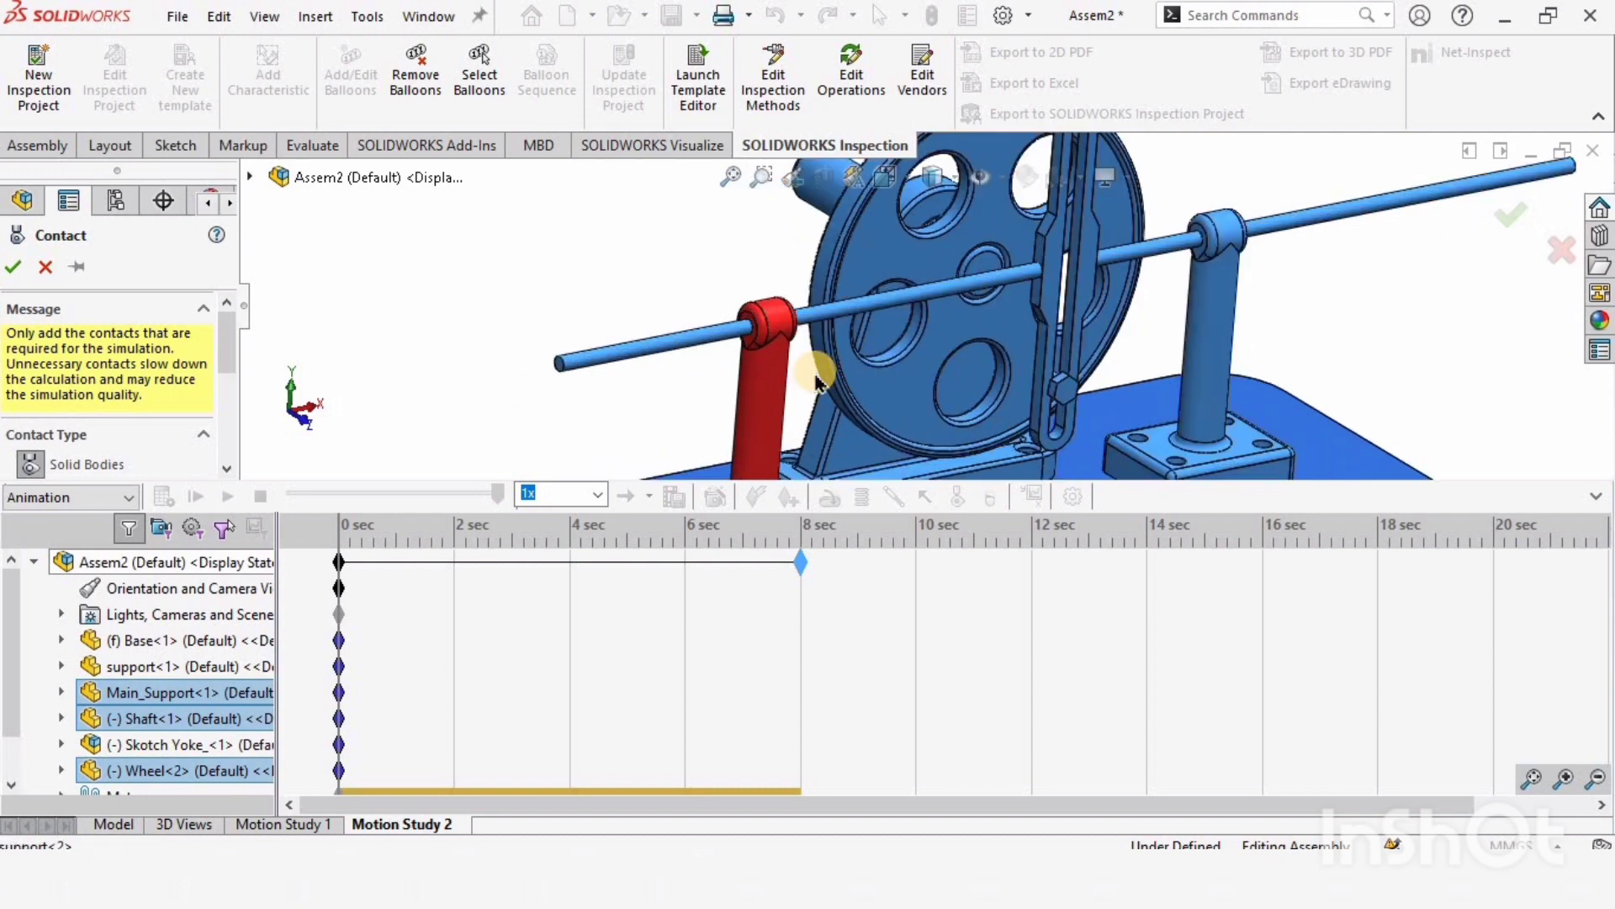
click(772, 375)
scroll(925, 337, up, 3)
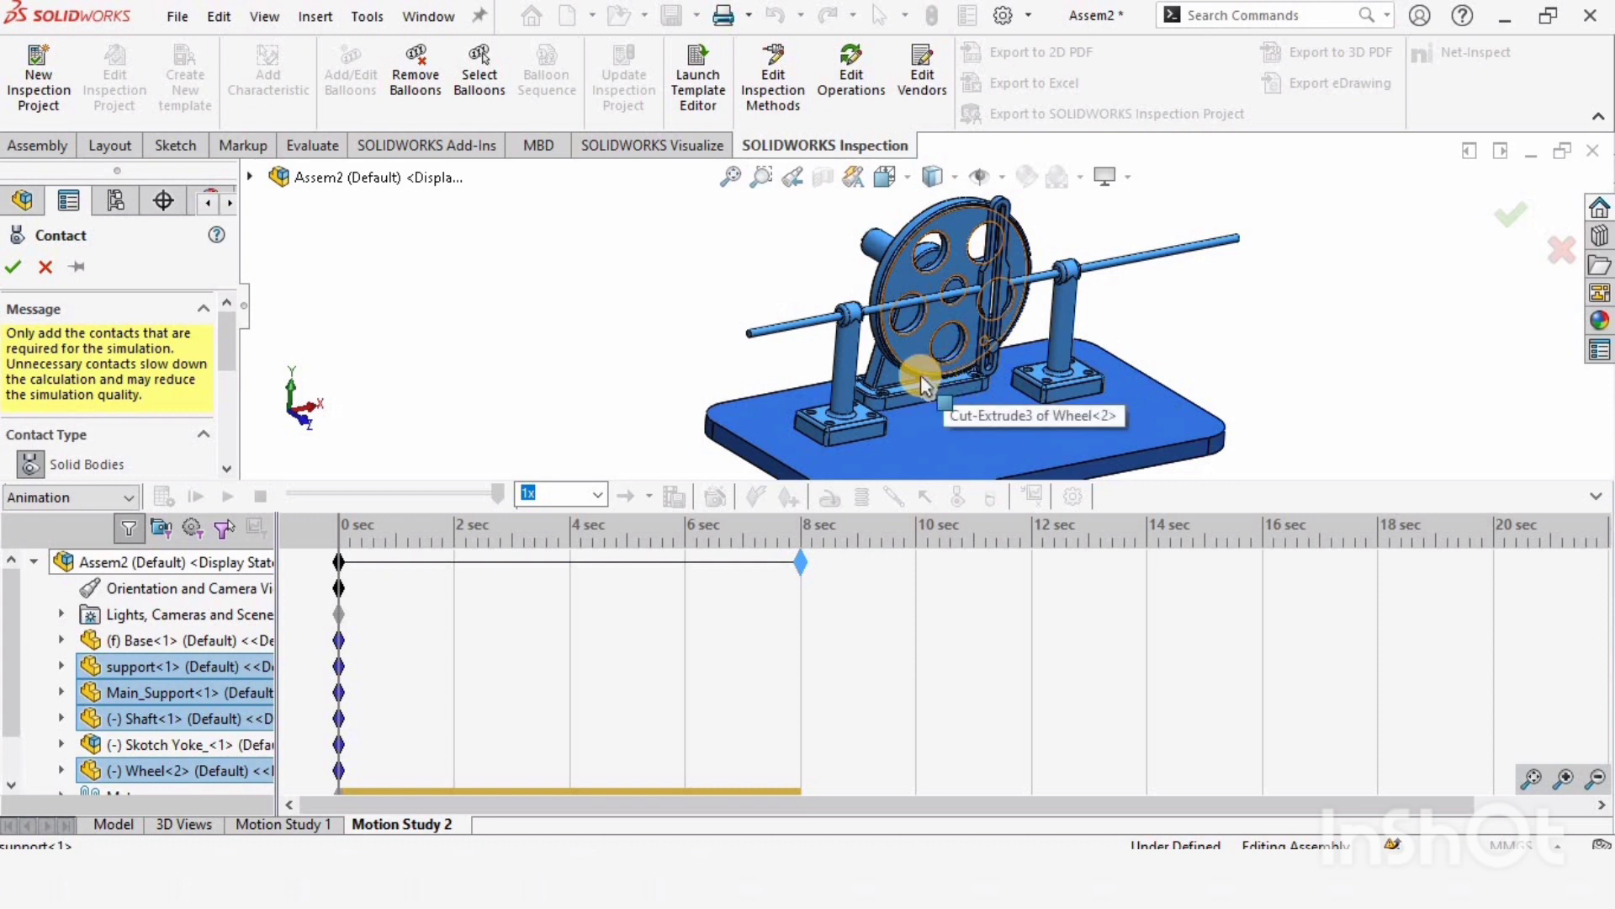
click(937, 429)
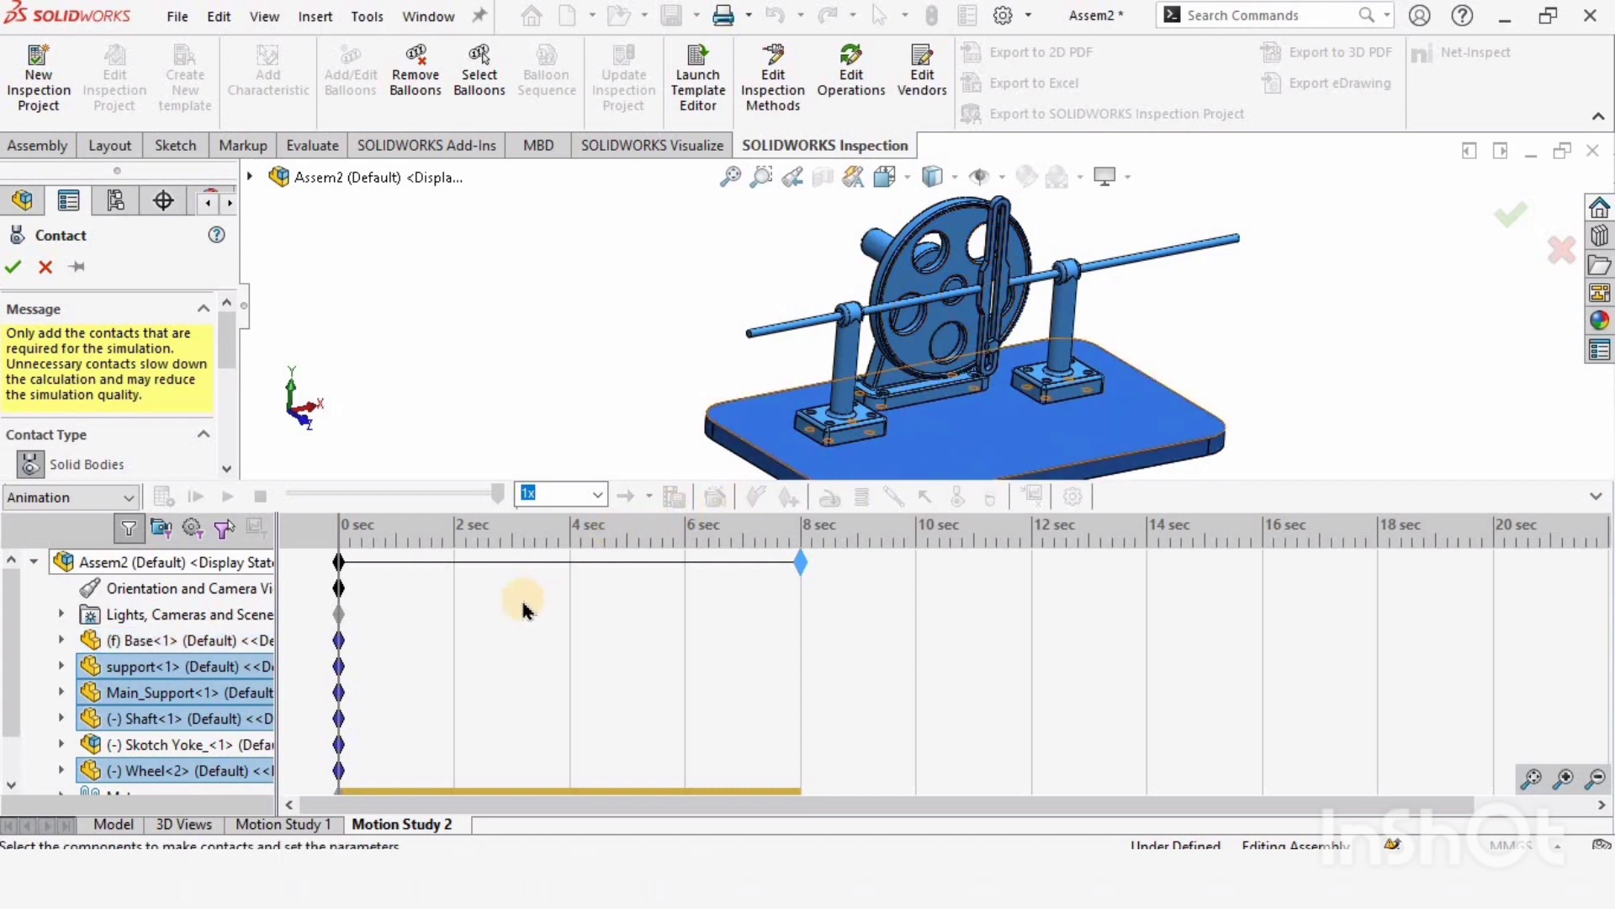
Review the listed components and the 15 contact pairs, then create Solid Body Contact2
drag(225, 353, 224, 424)
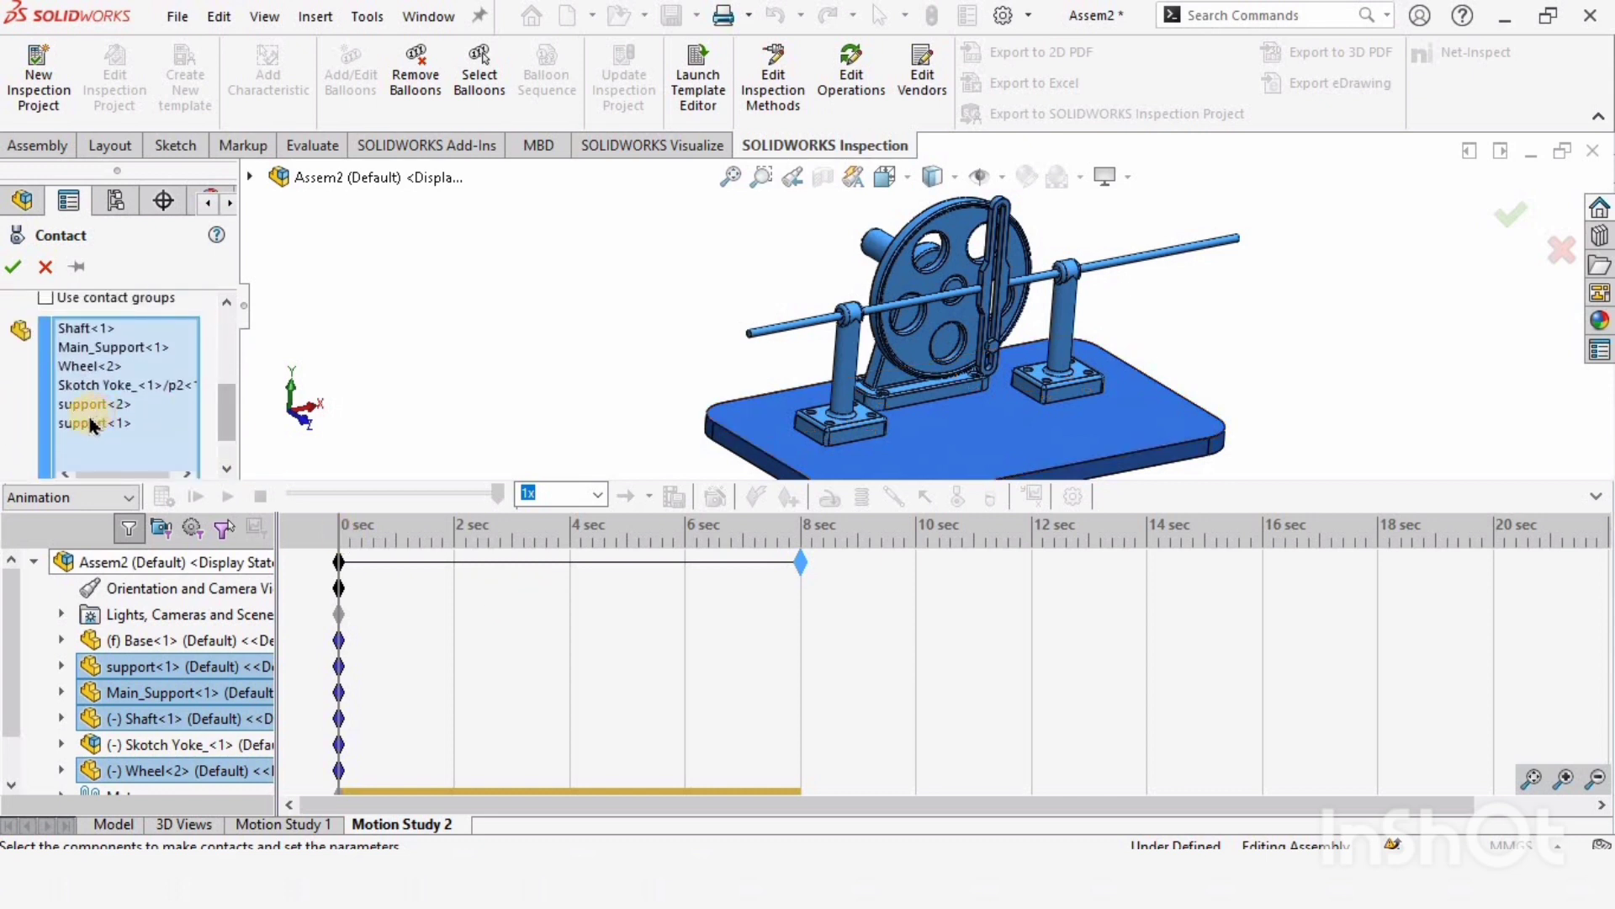
click(93, 424)
click(84, 387)
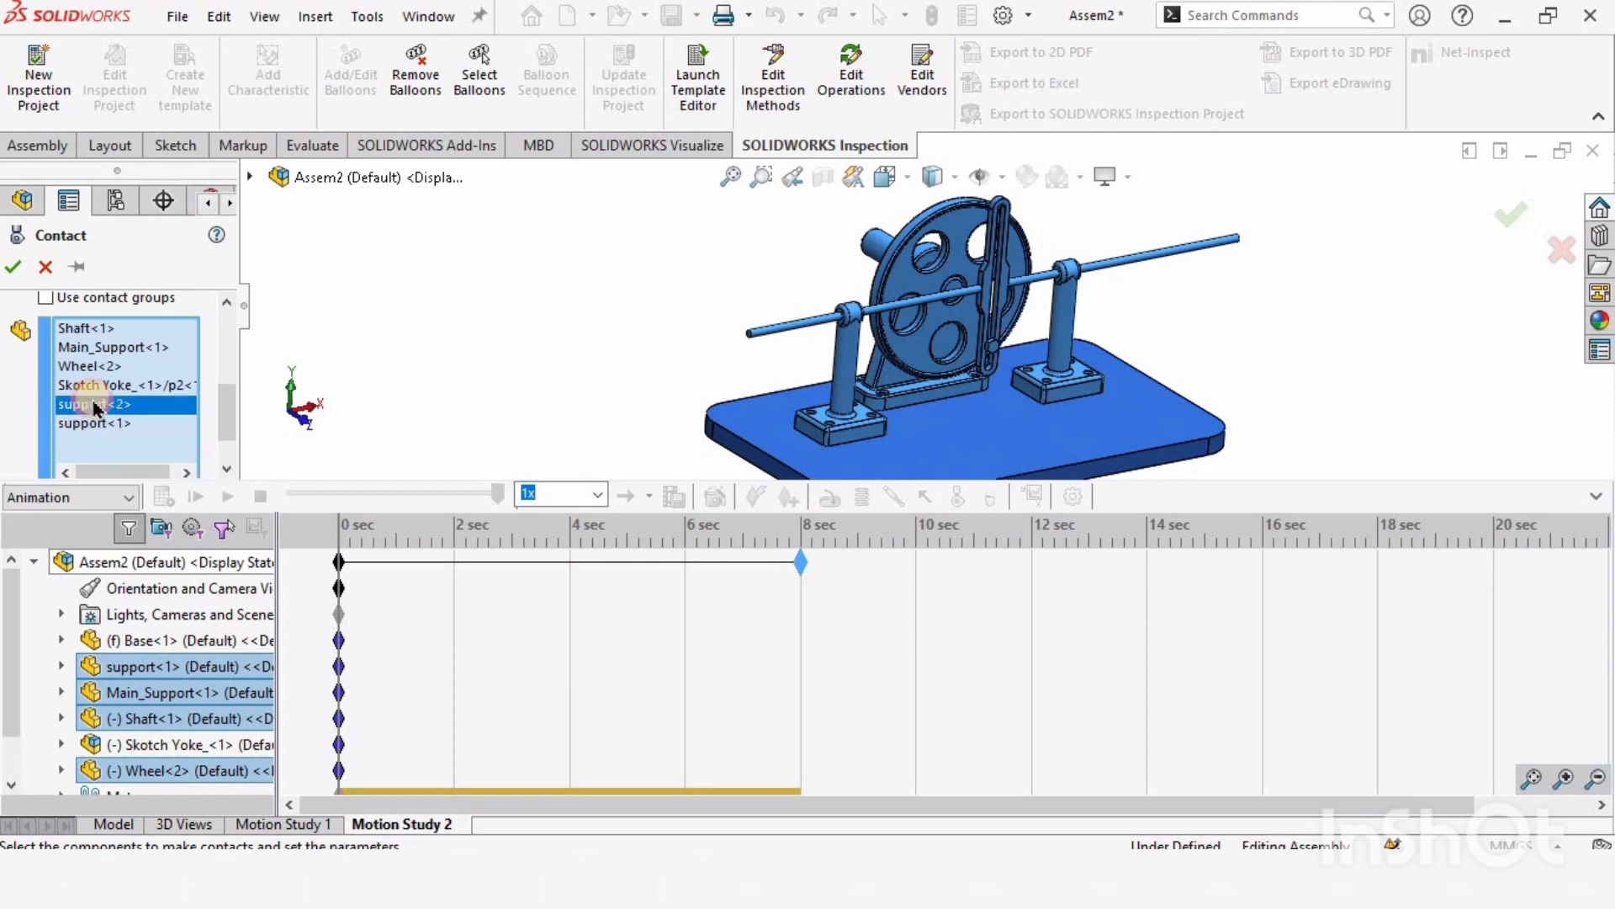
click(90, 368)
click(98, 330)
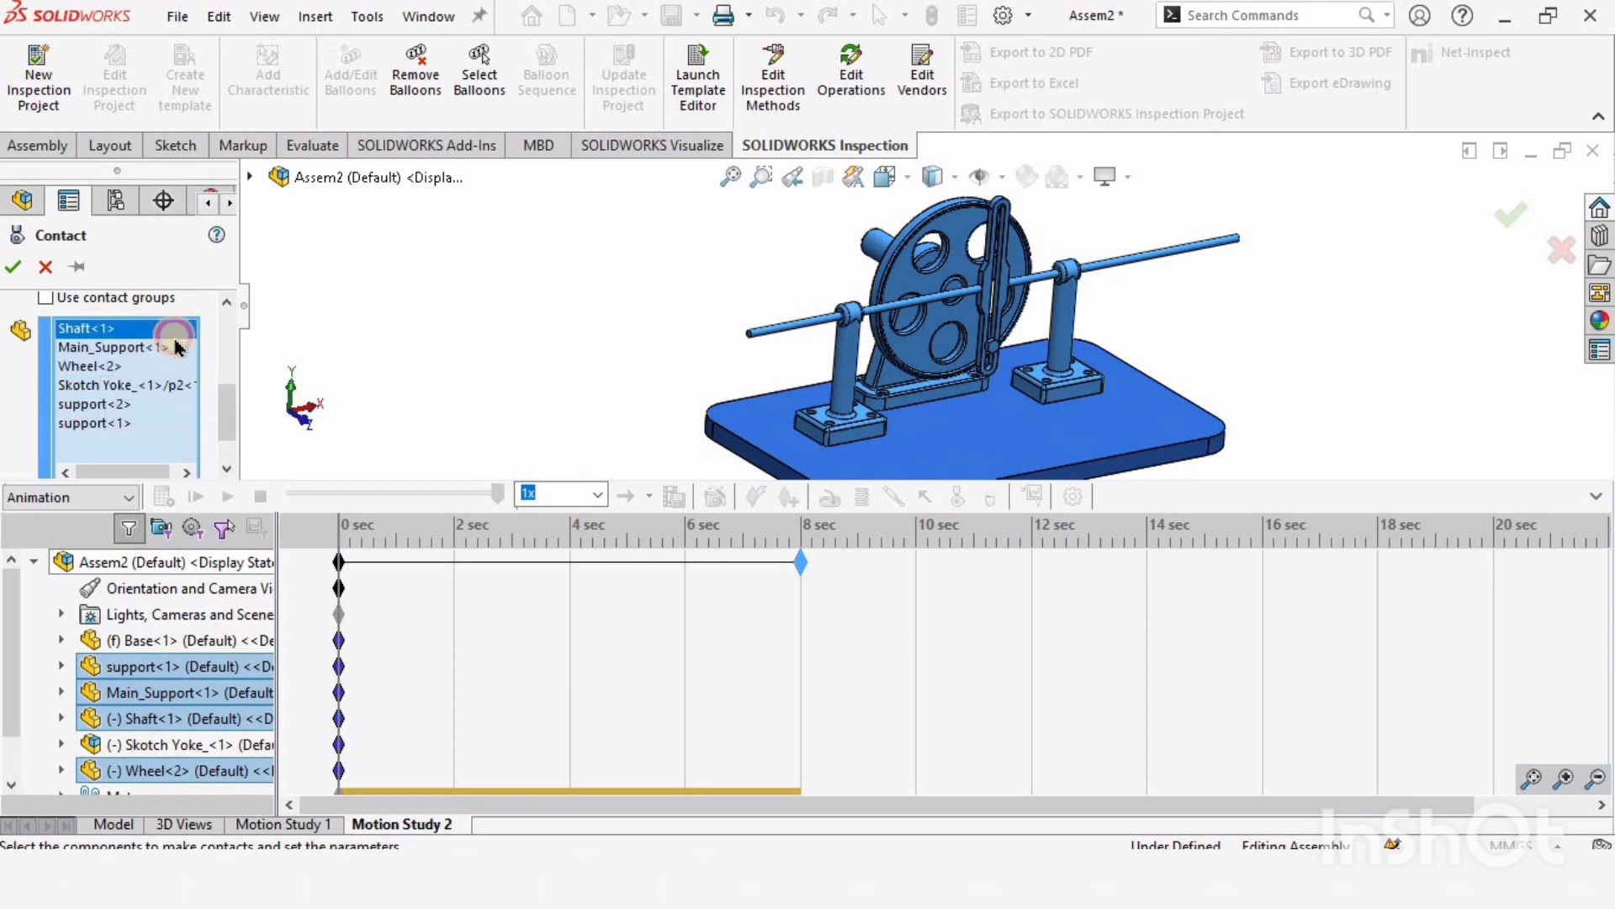
scroll(212, 416, down, 2)
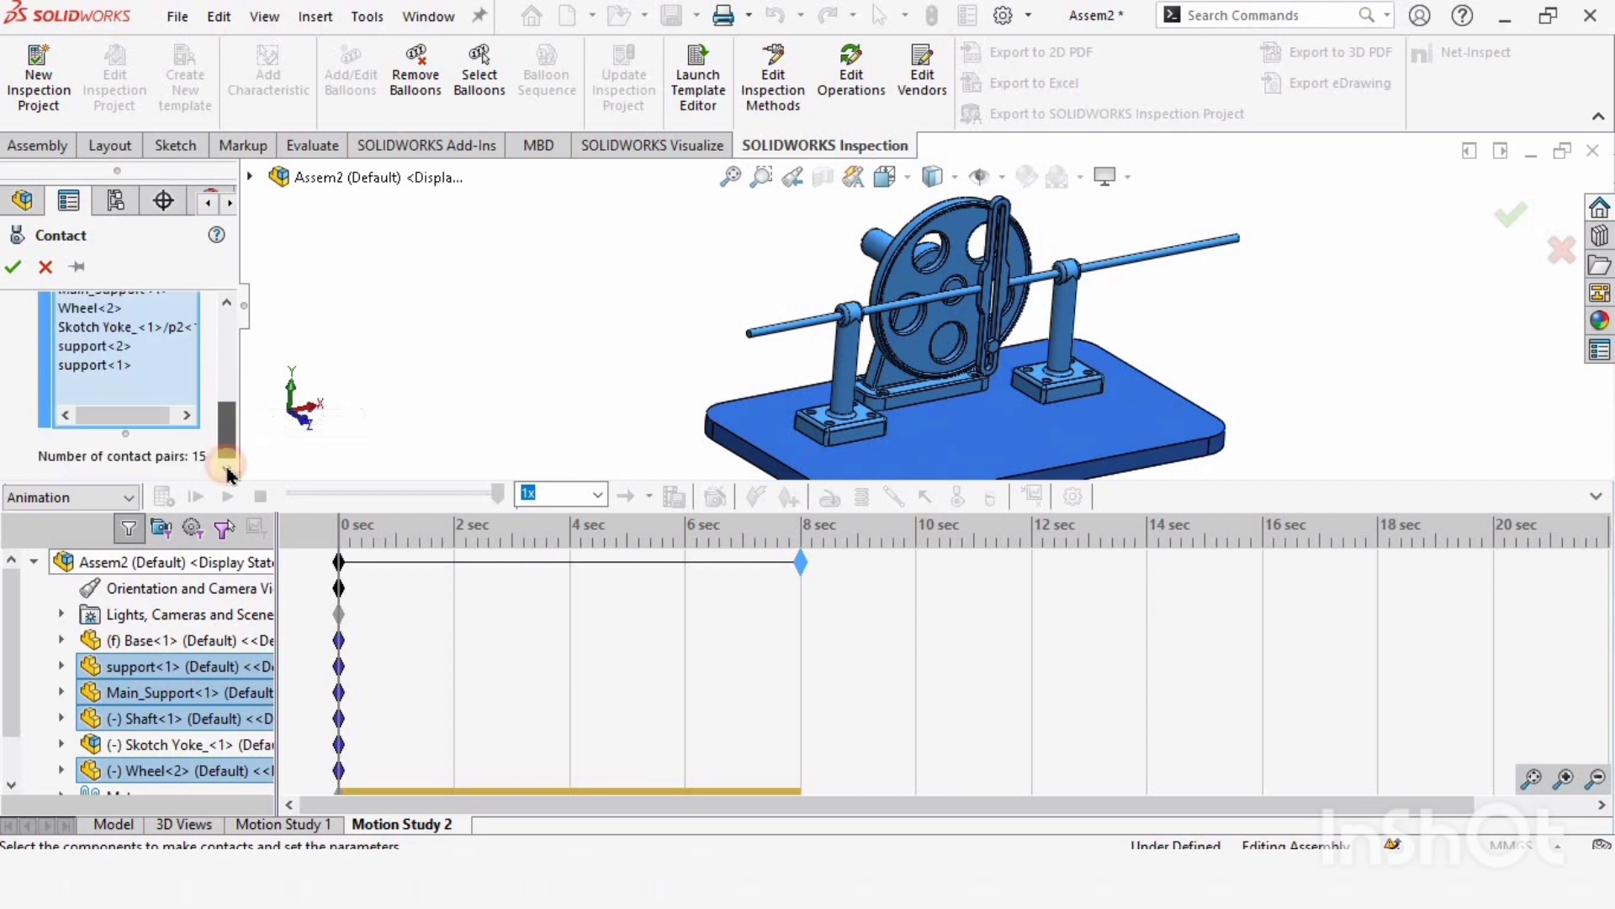
click(53, 278)
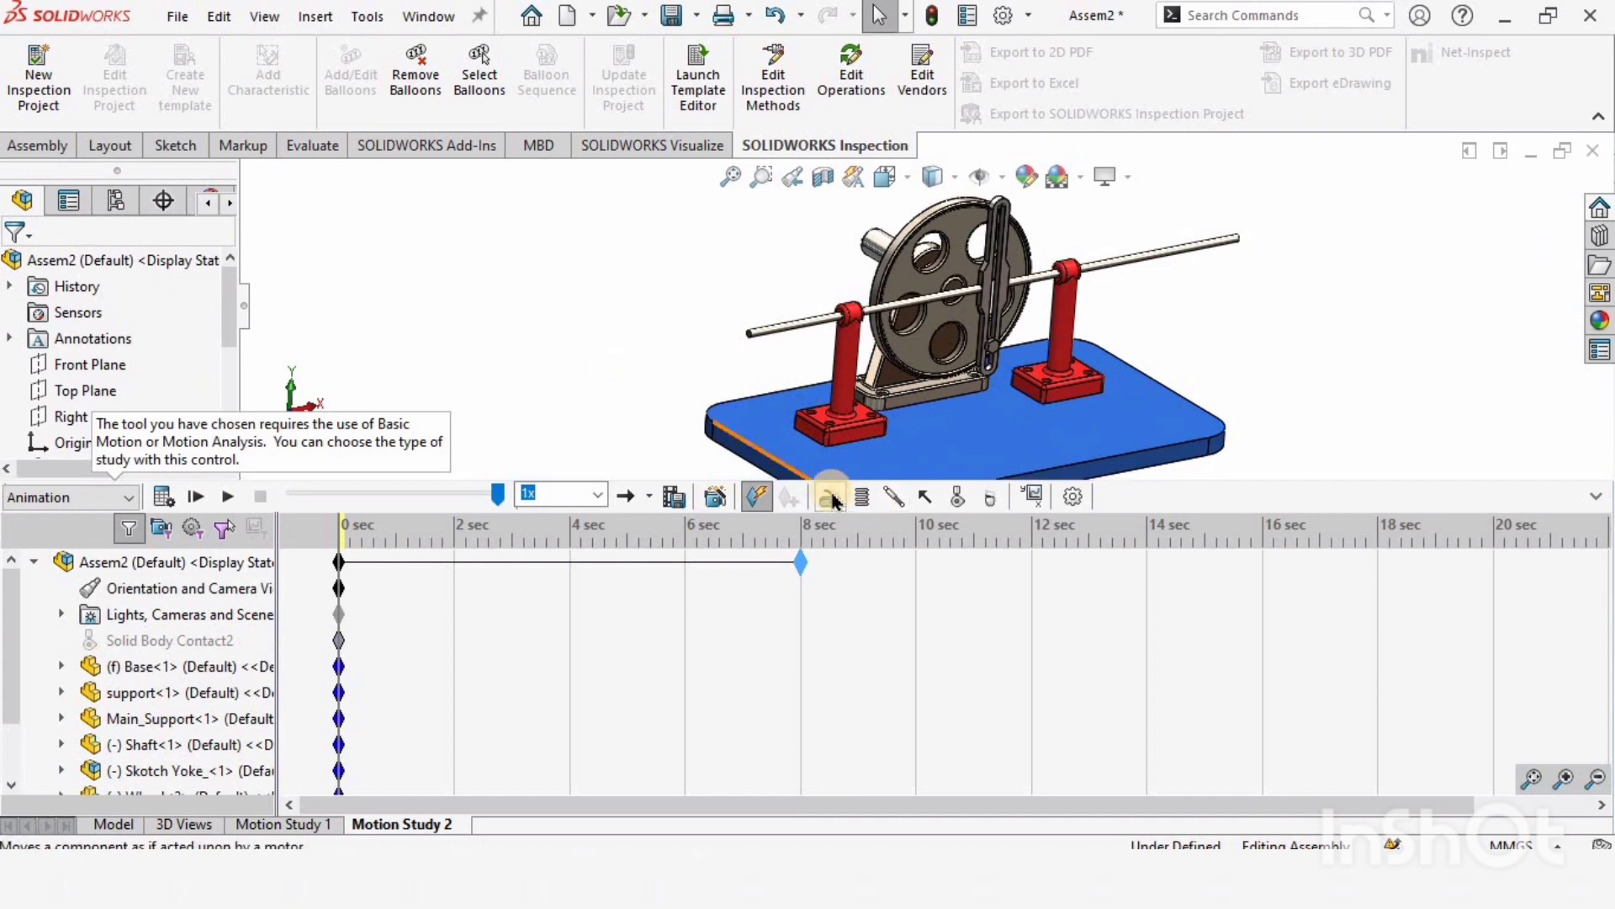
Add a rotary motor placed on the wheel face
click(831, 498)
scroll(913, 318, down, 3)
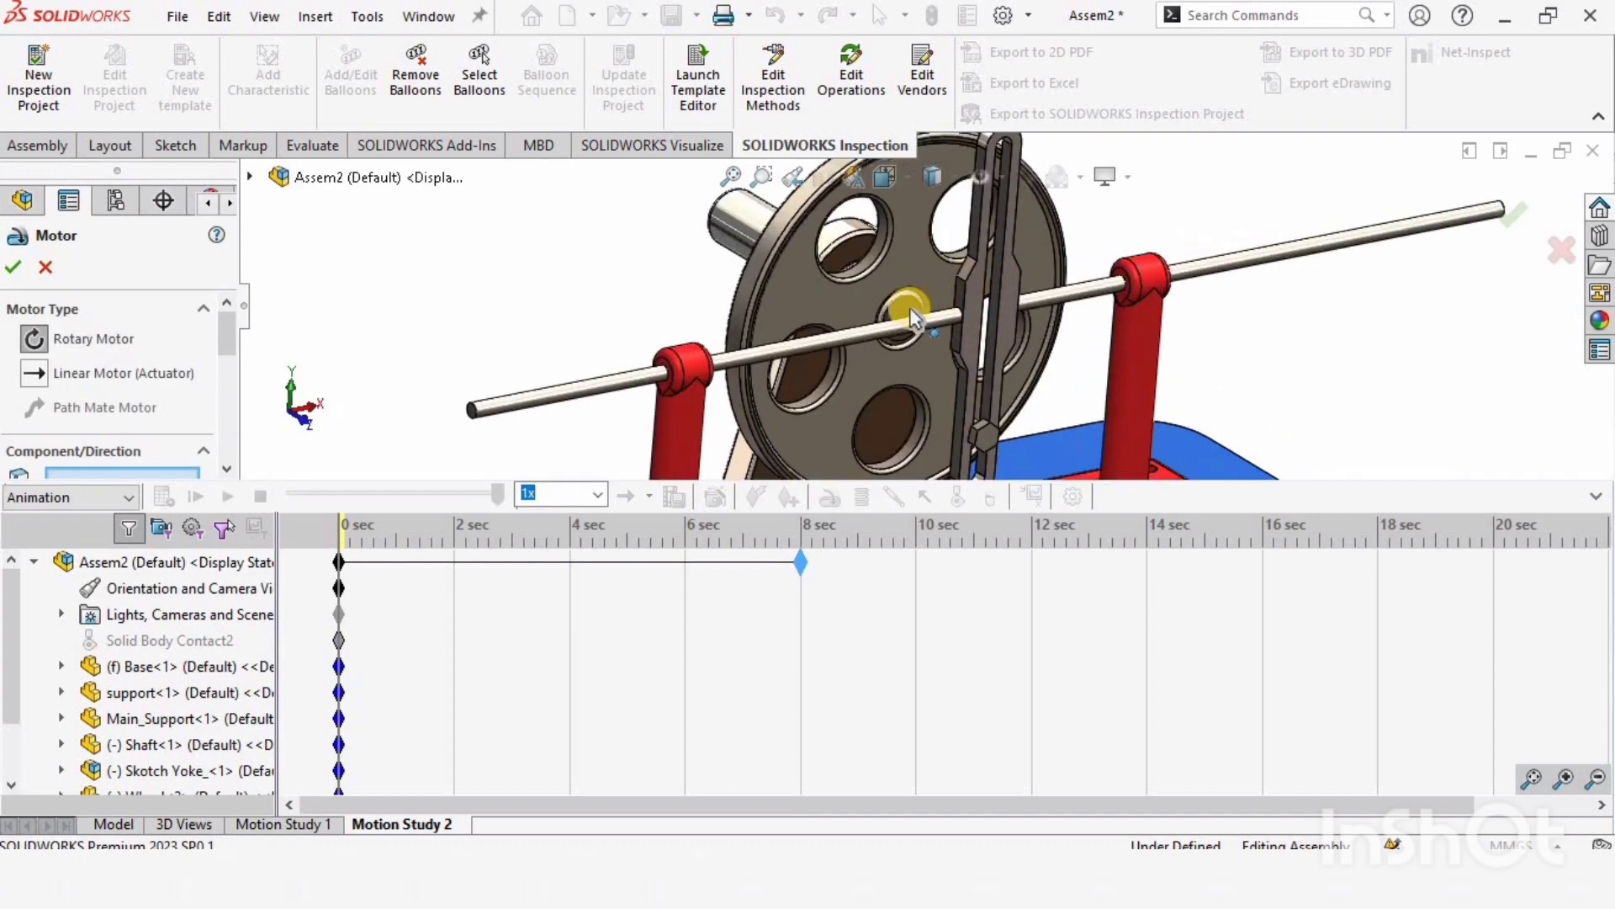
click(893, 284)
scroll(894, 286, up, 1)
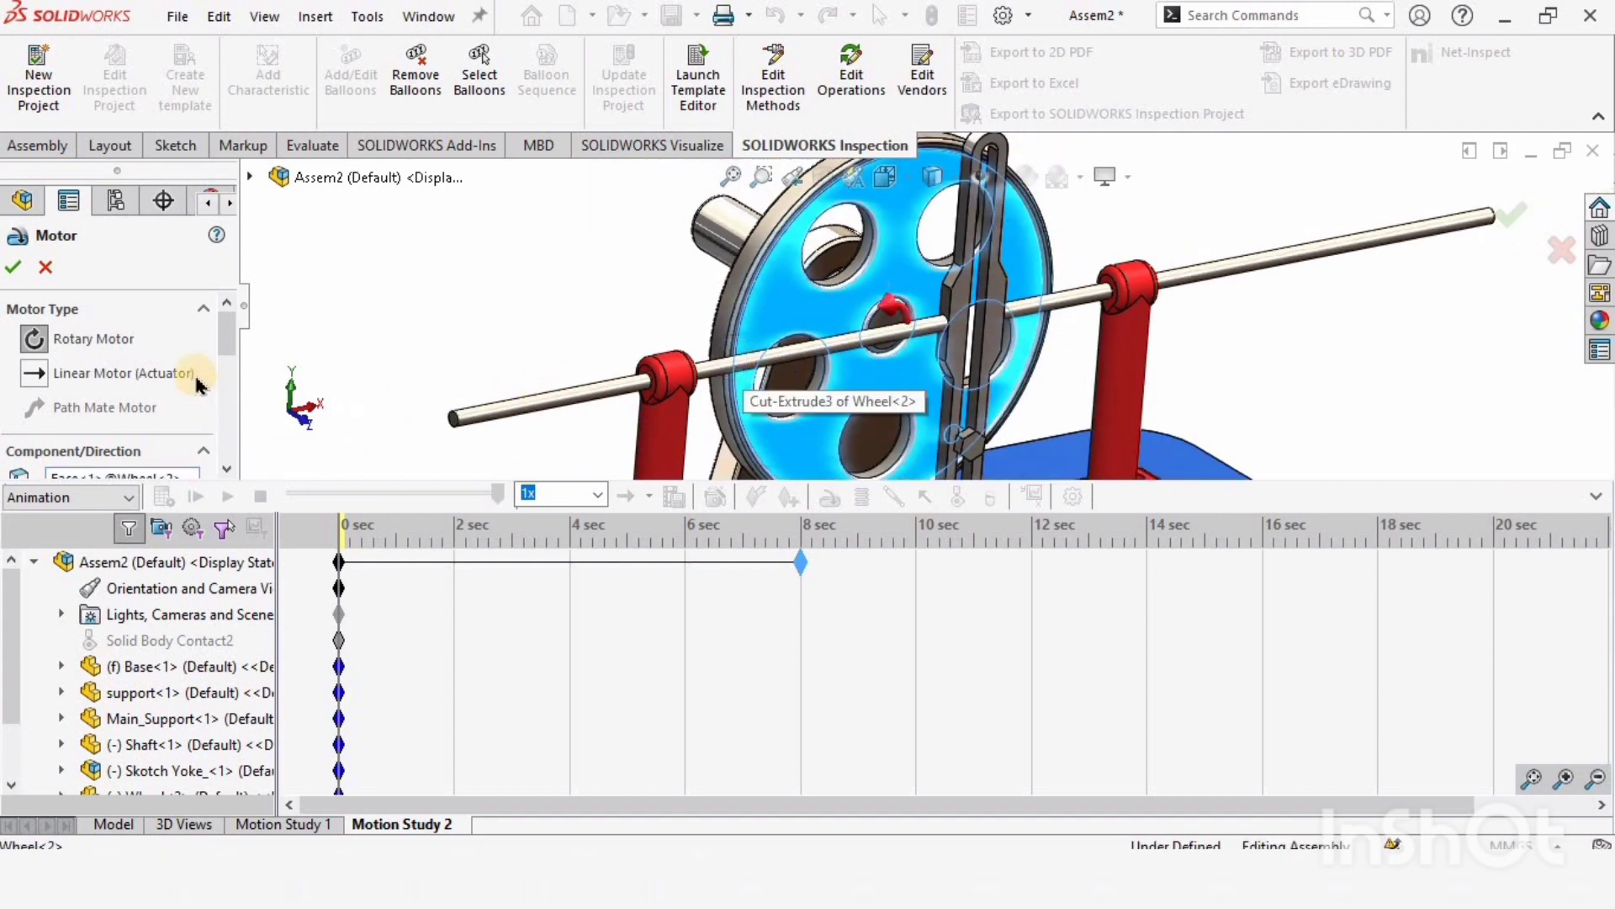
scroll(202, 370, down, 3)
scroll(169, 395, down, 2)
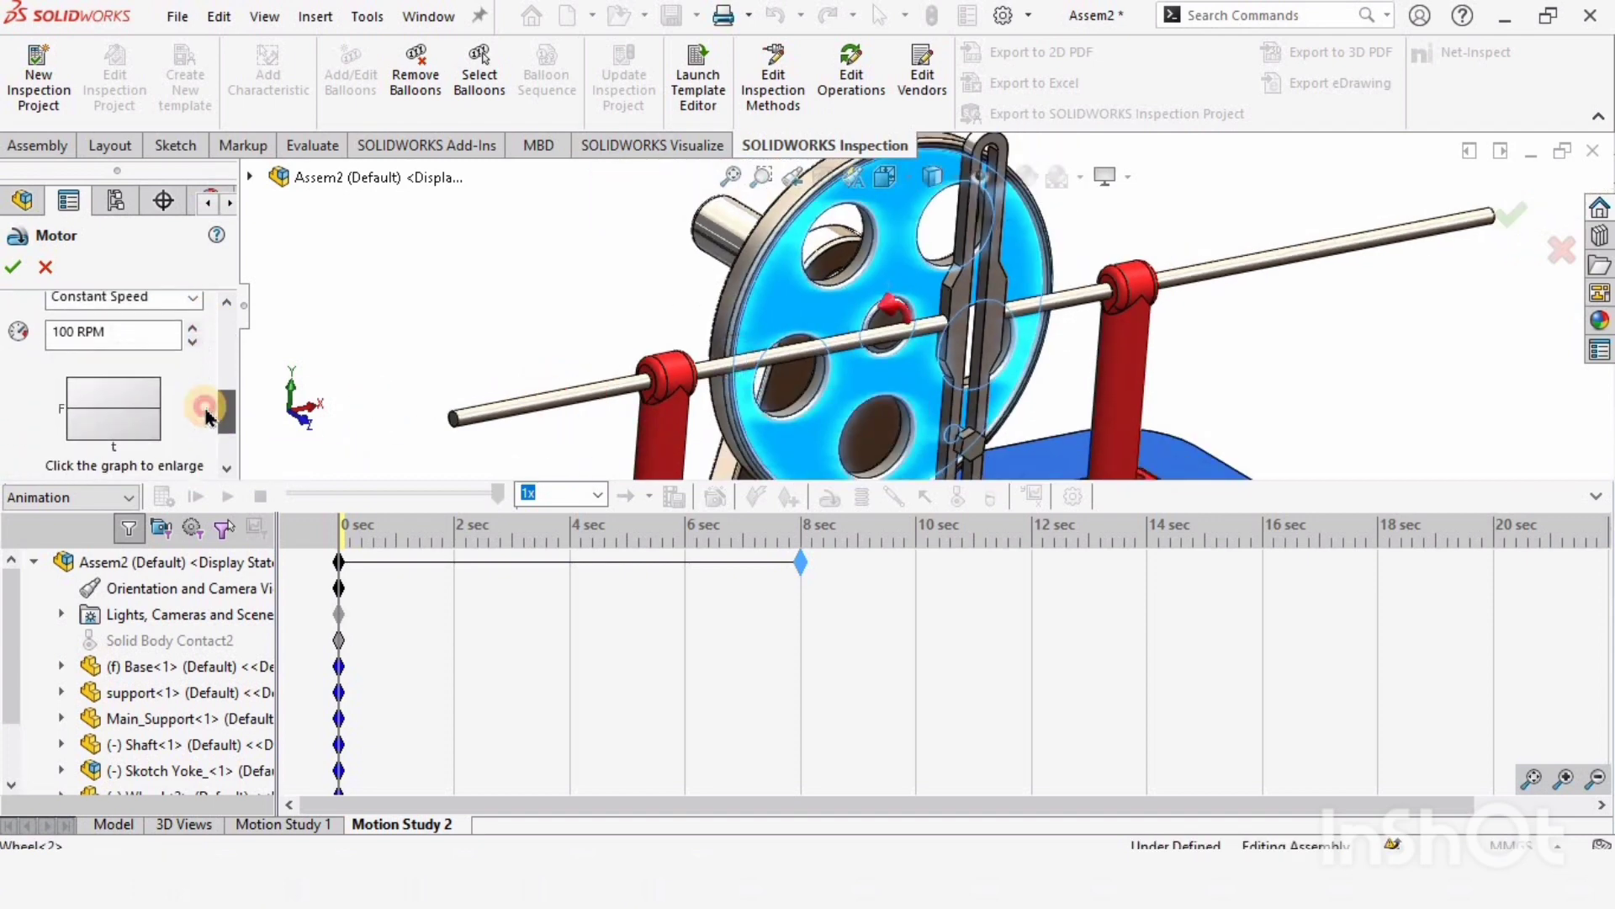
scroll(143, 421, up, 2)
Set the motor to a constant 10 RPM with reversed direction and create RotaryMotor2
click(52, 407)
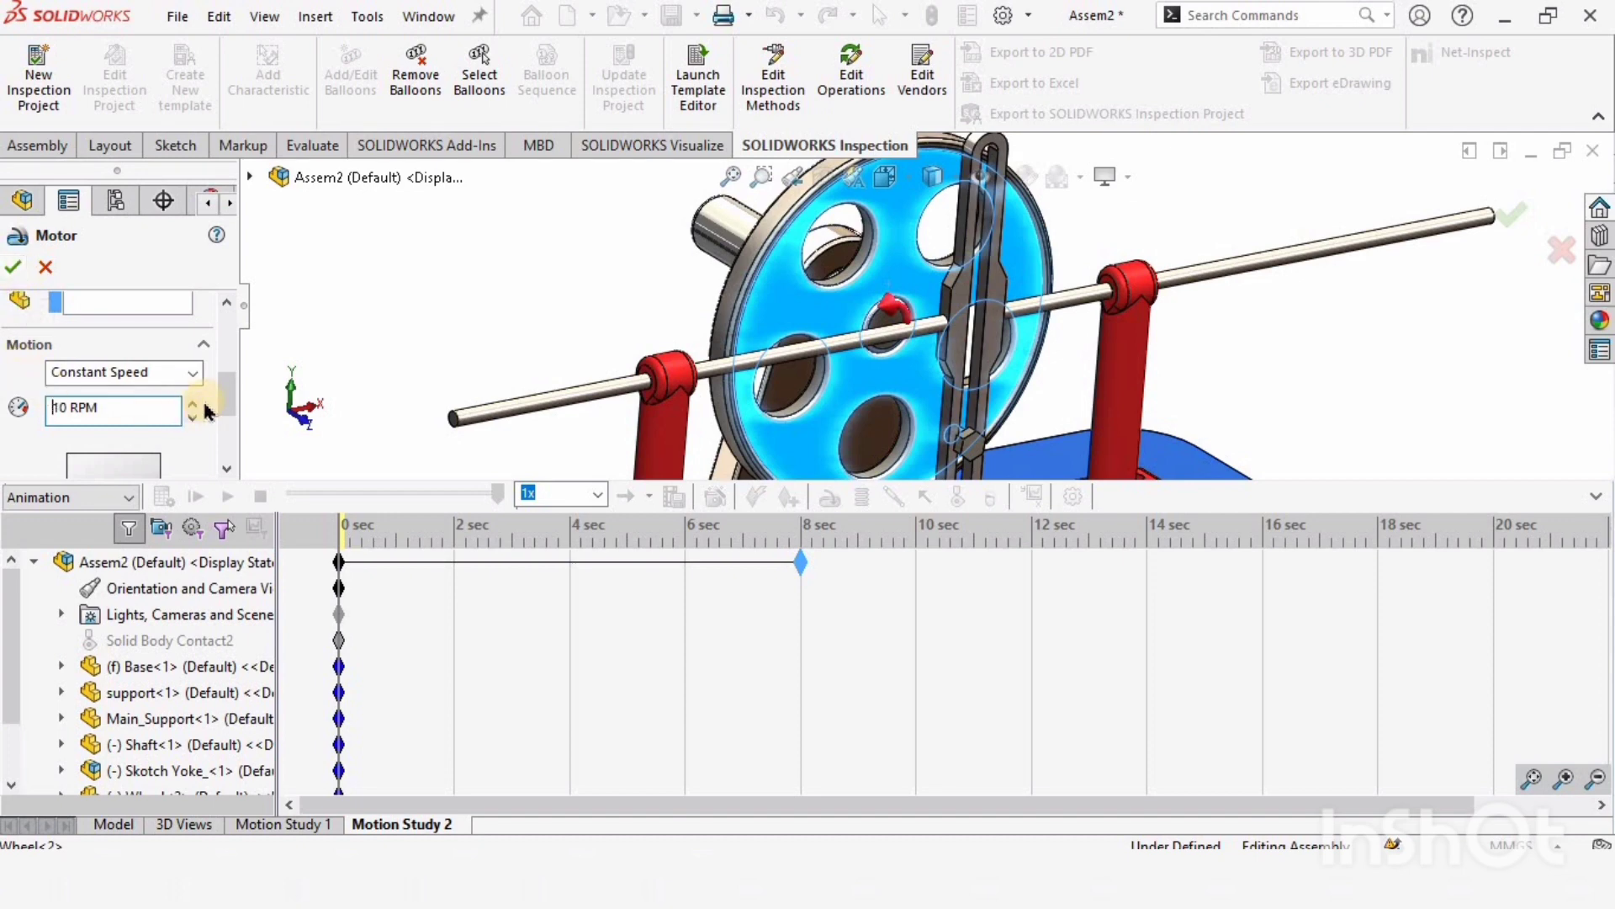
drag(224, 406, 224, 370)
scroll(892, 277, down, 3)
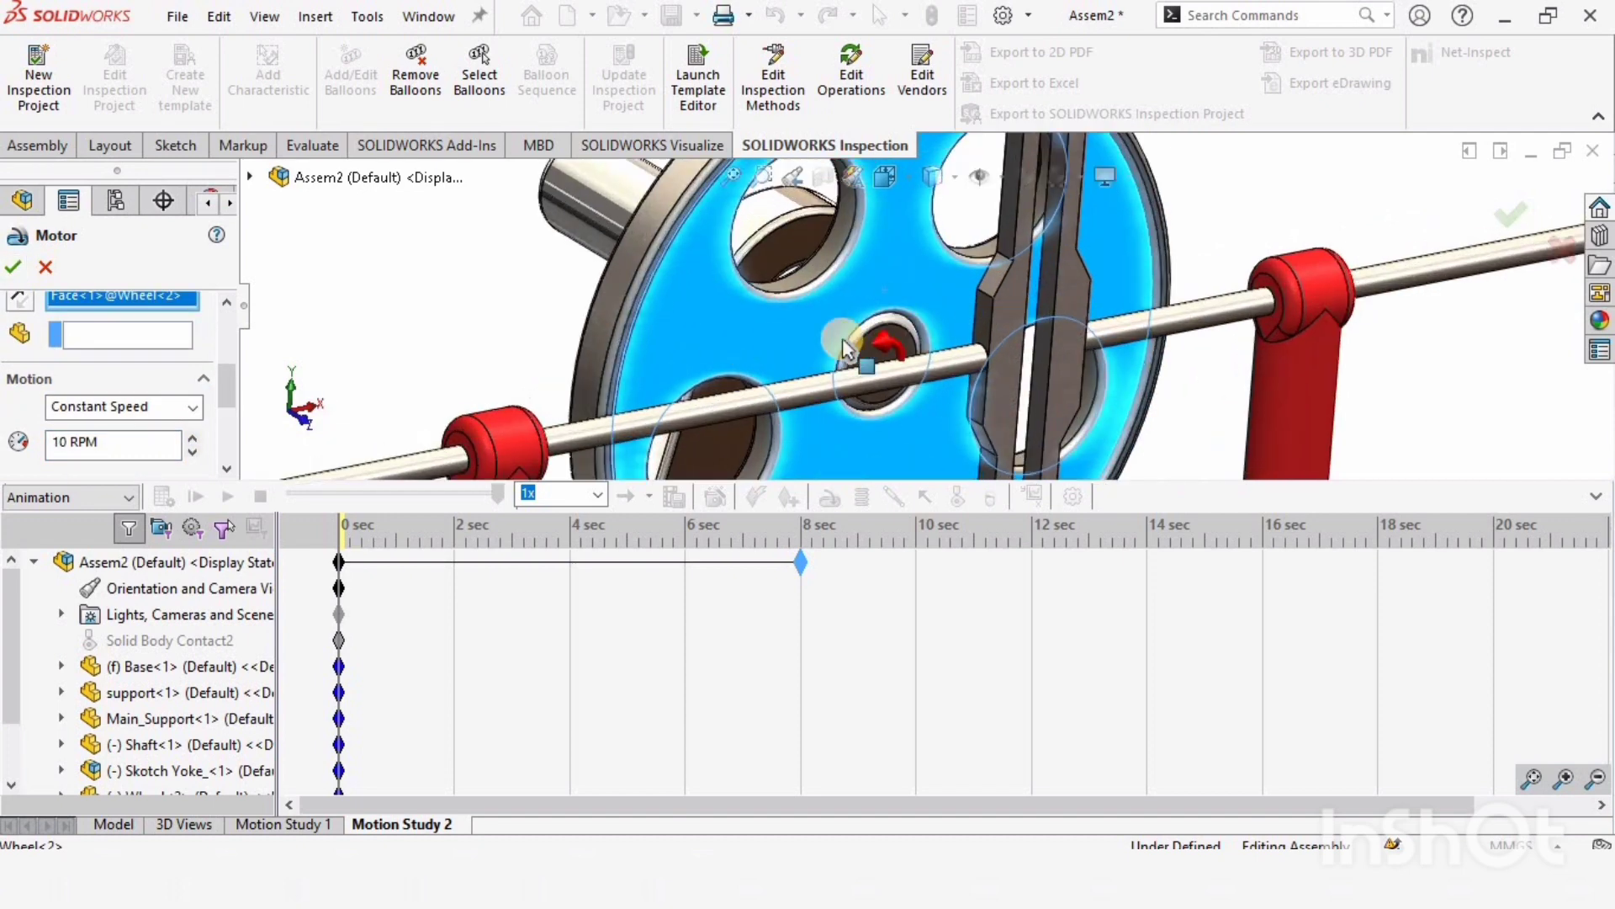
mouse_move(224, 385)
mouse_down()
mouse_move(221, 318)
mouse_move(226, 363)
mouse_up()
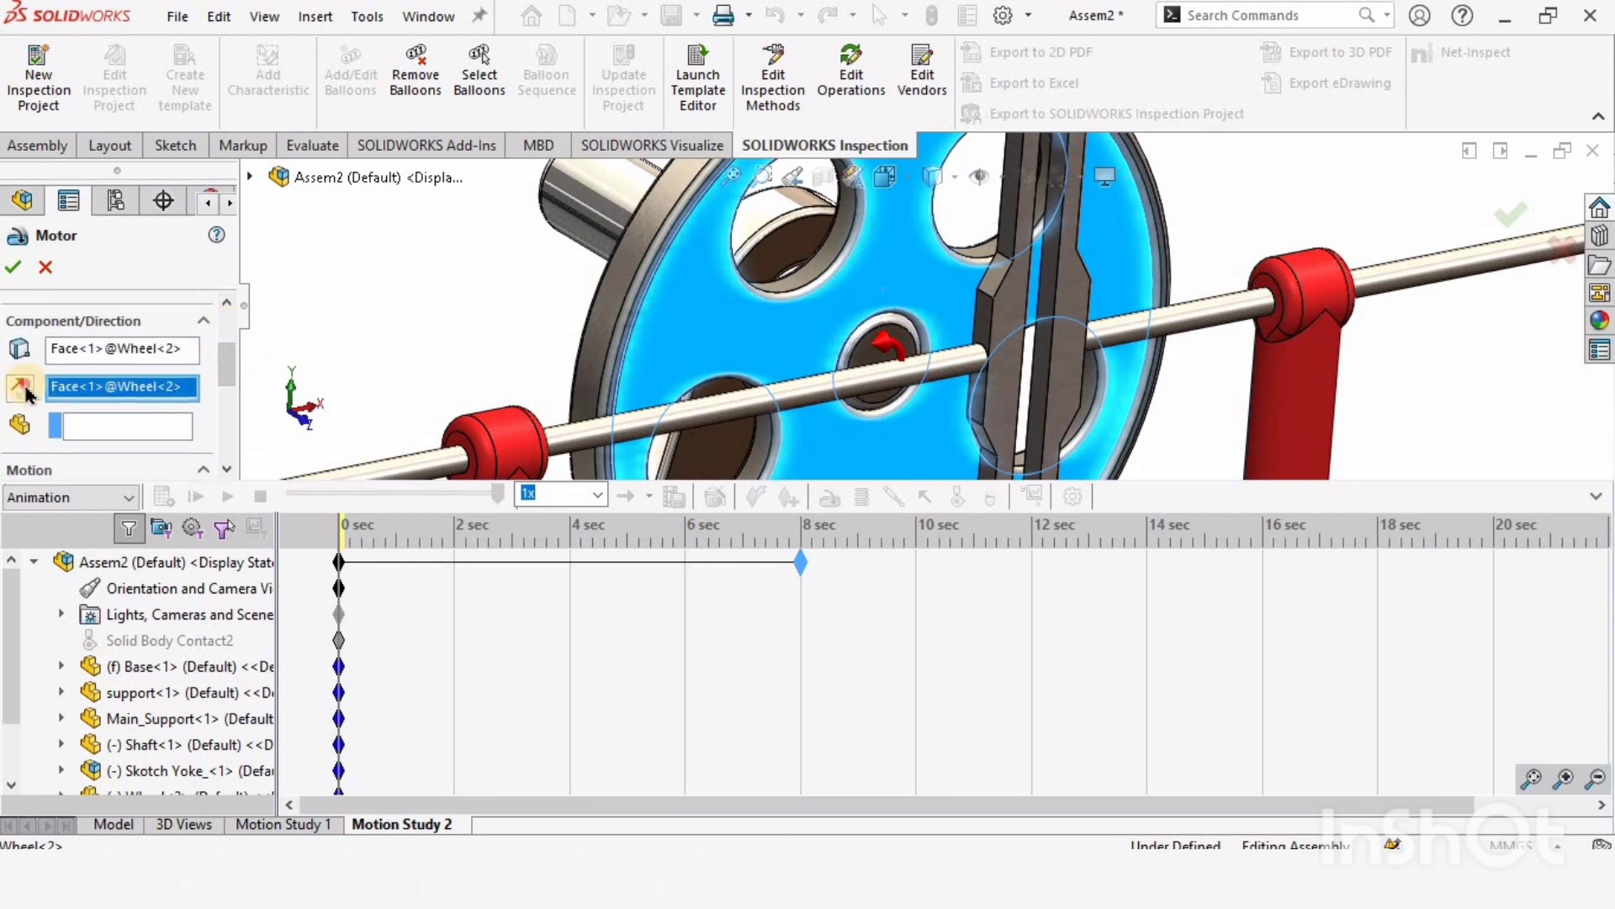
click(21, 389)
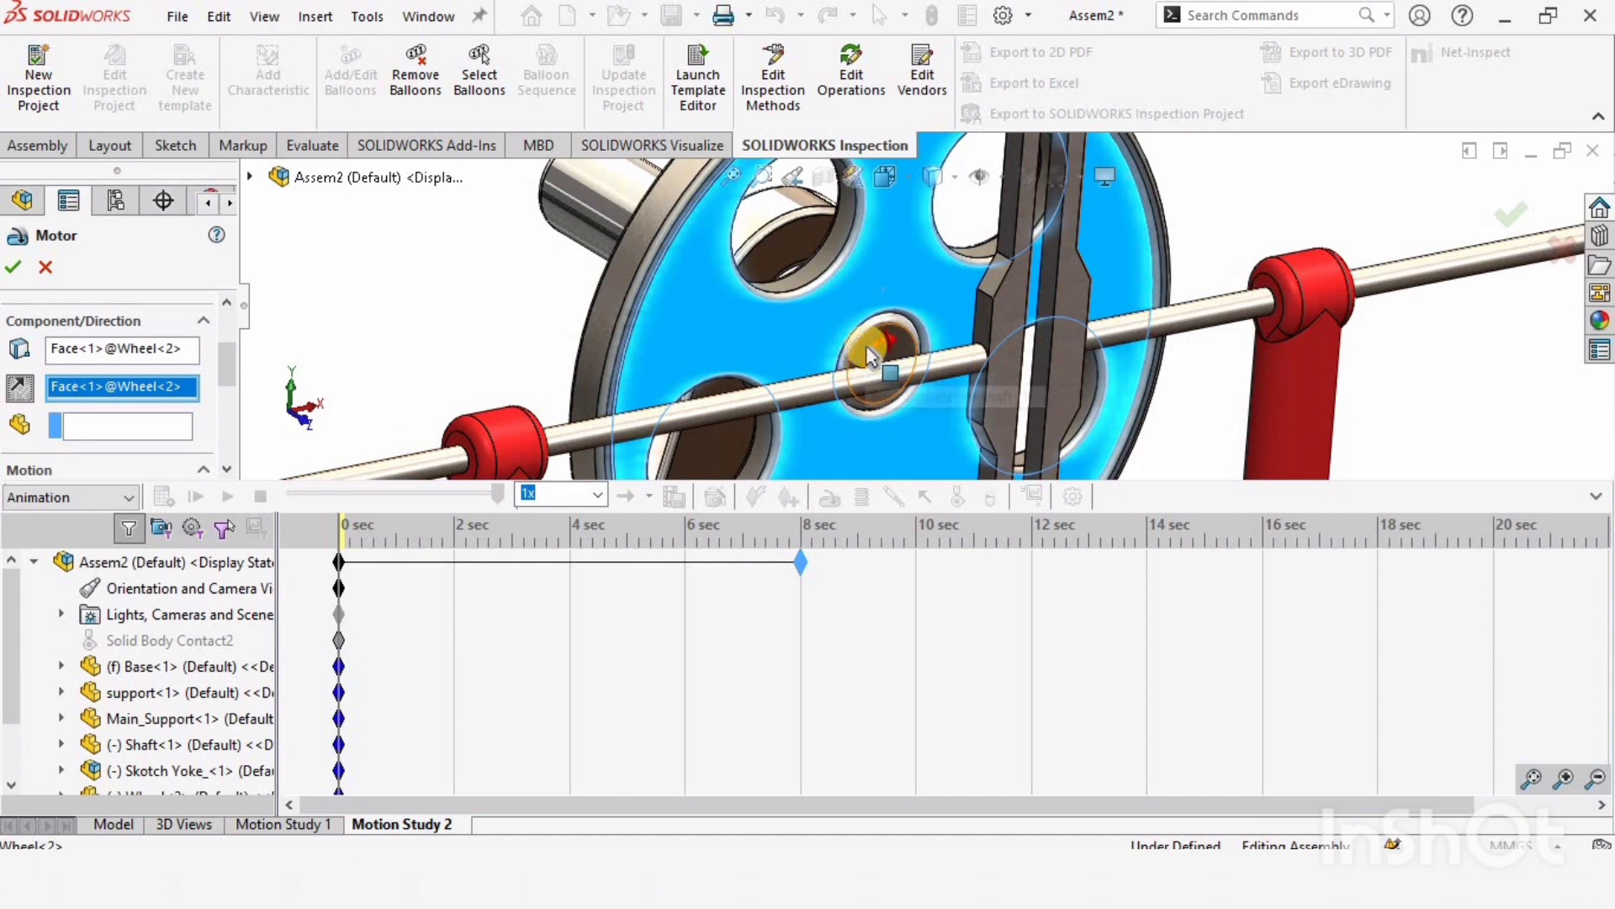
click(18, 389)
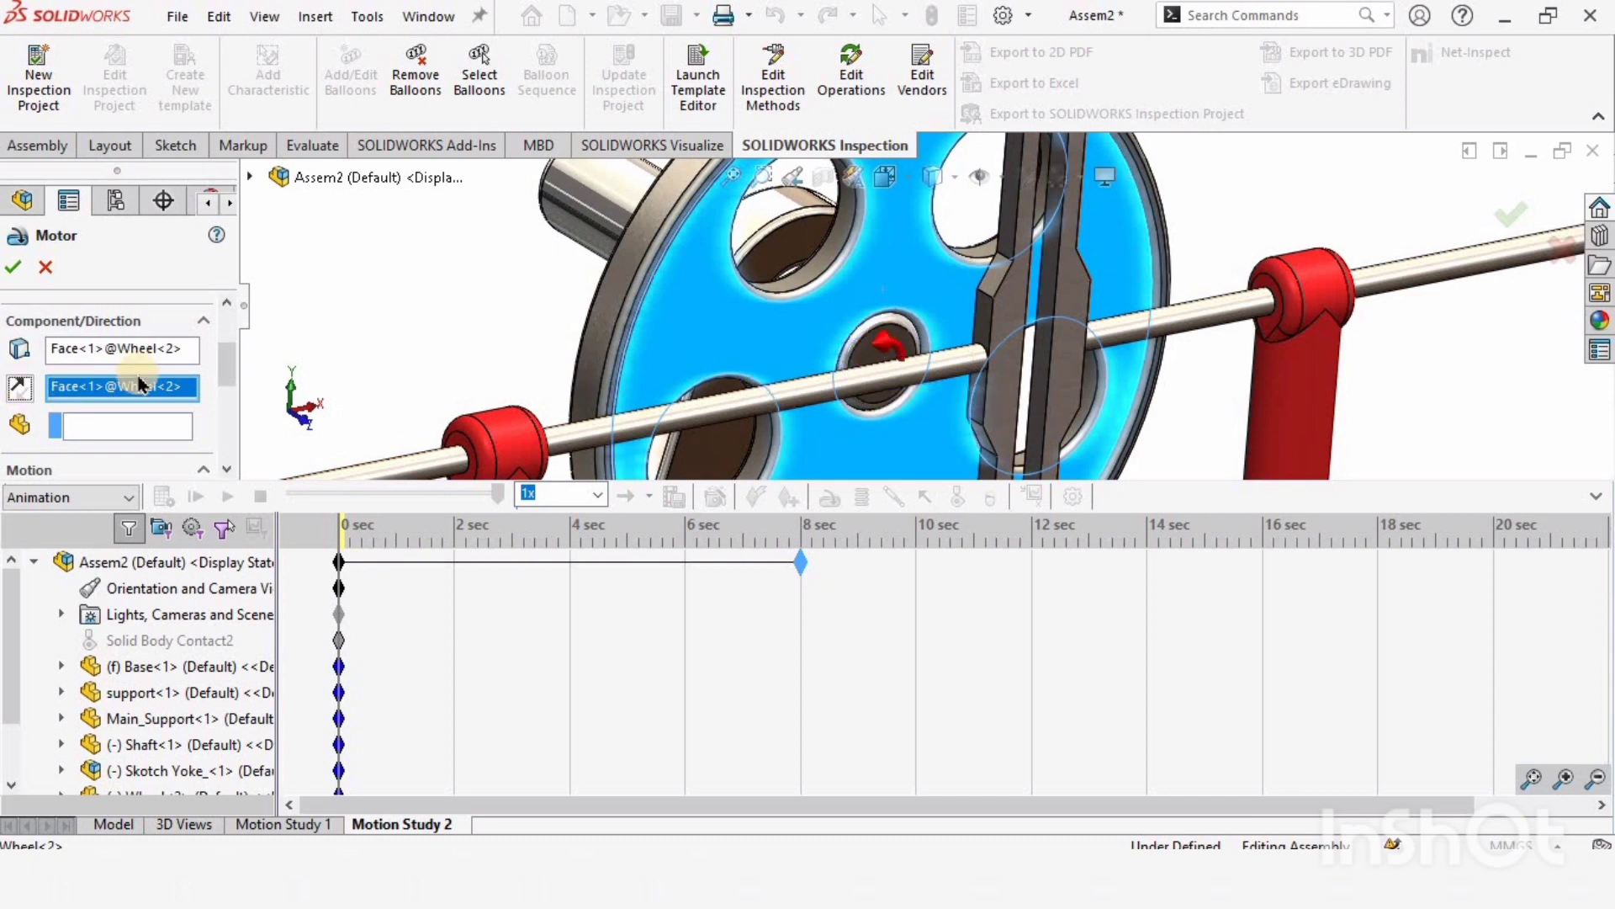
click(12, 267)
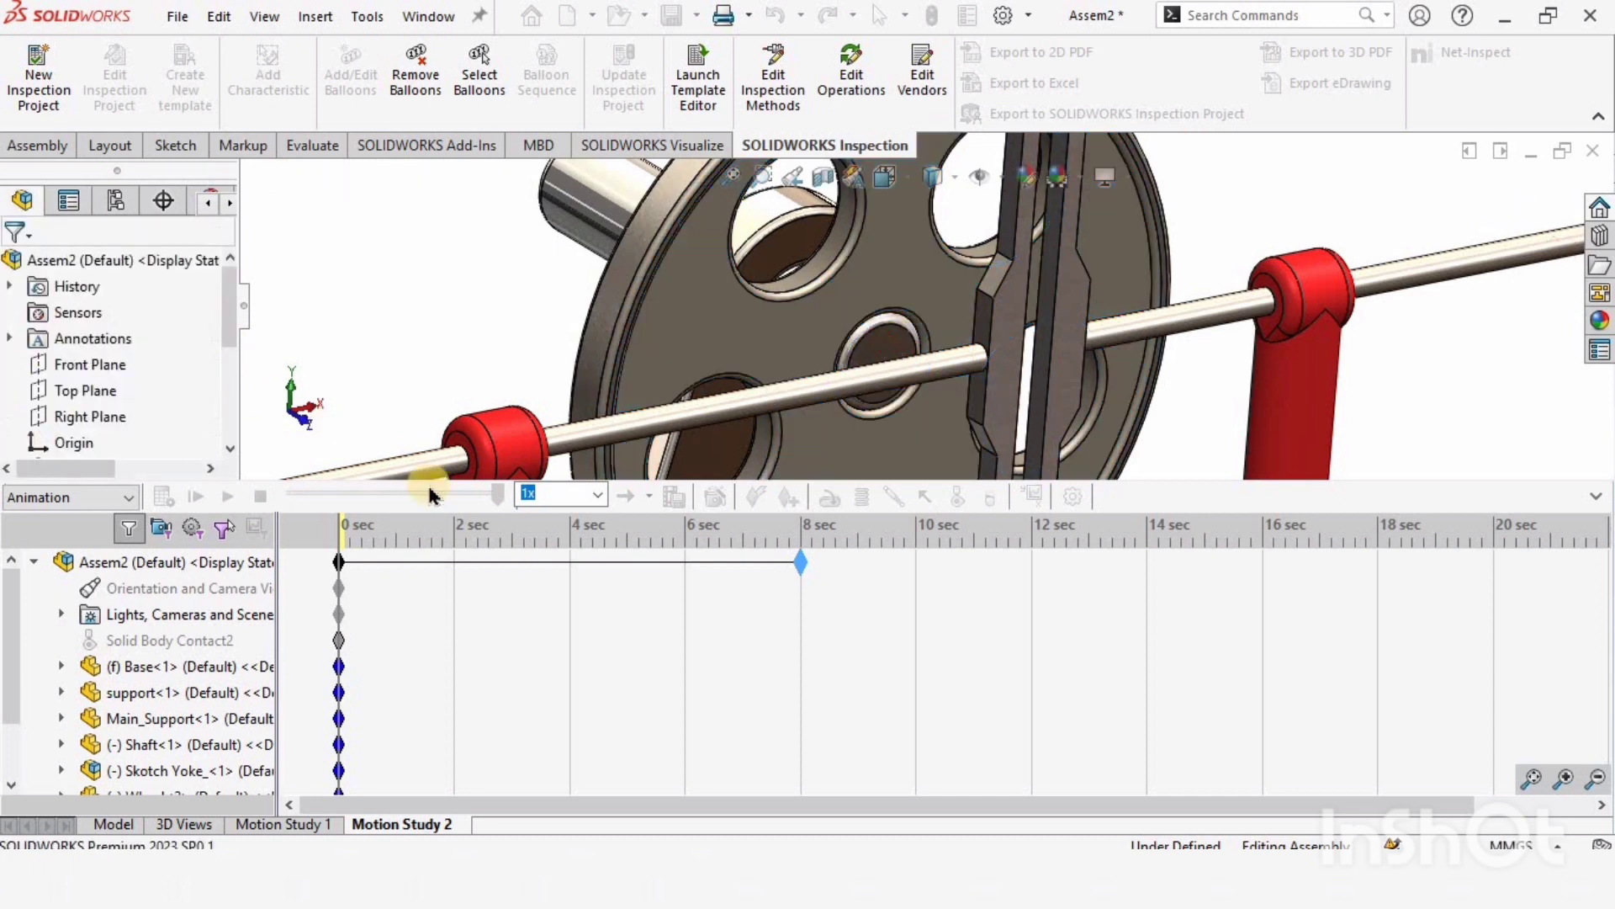
Confirm the SOLIDWORKS Motion add-in is enabled in Tools > Add-Ins
scroll(913, 341, up, 3)
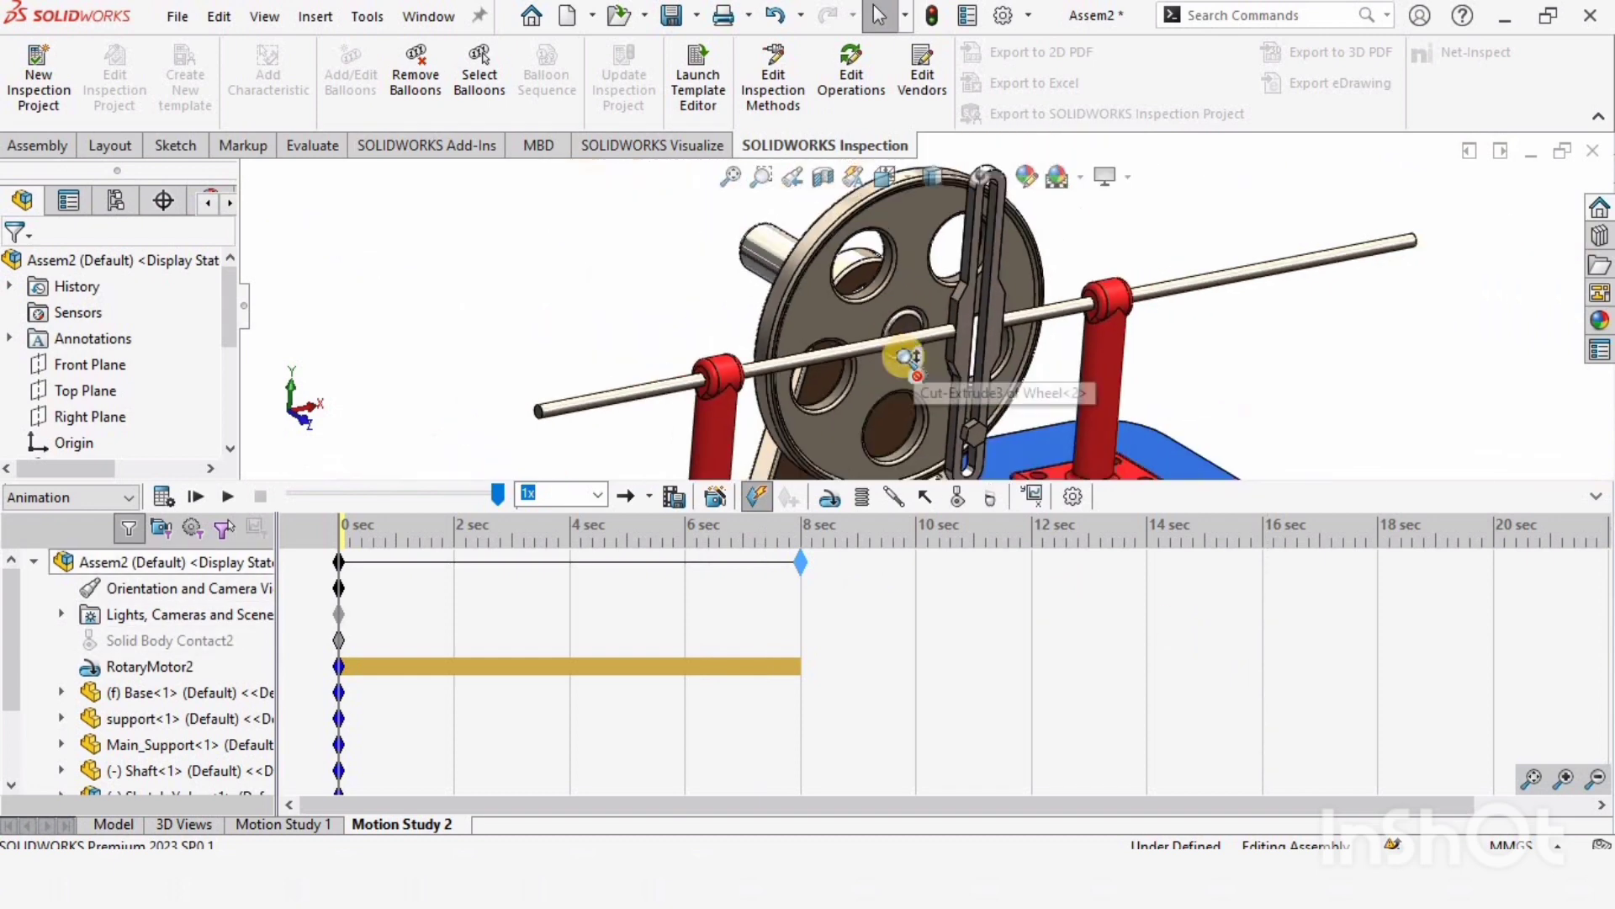
scroll(902, 360, up, 2)
scroll(901, 370, up, 1)
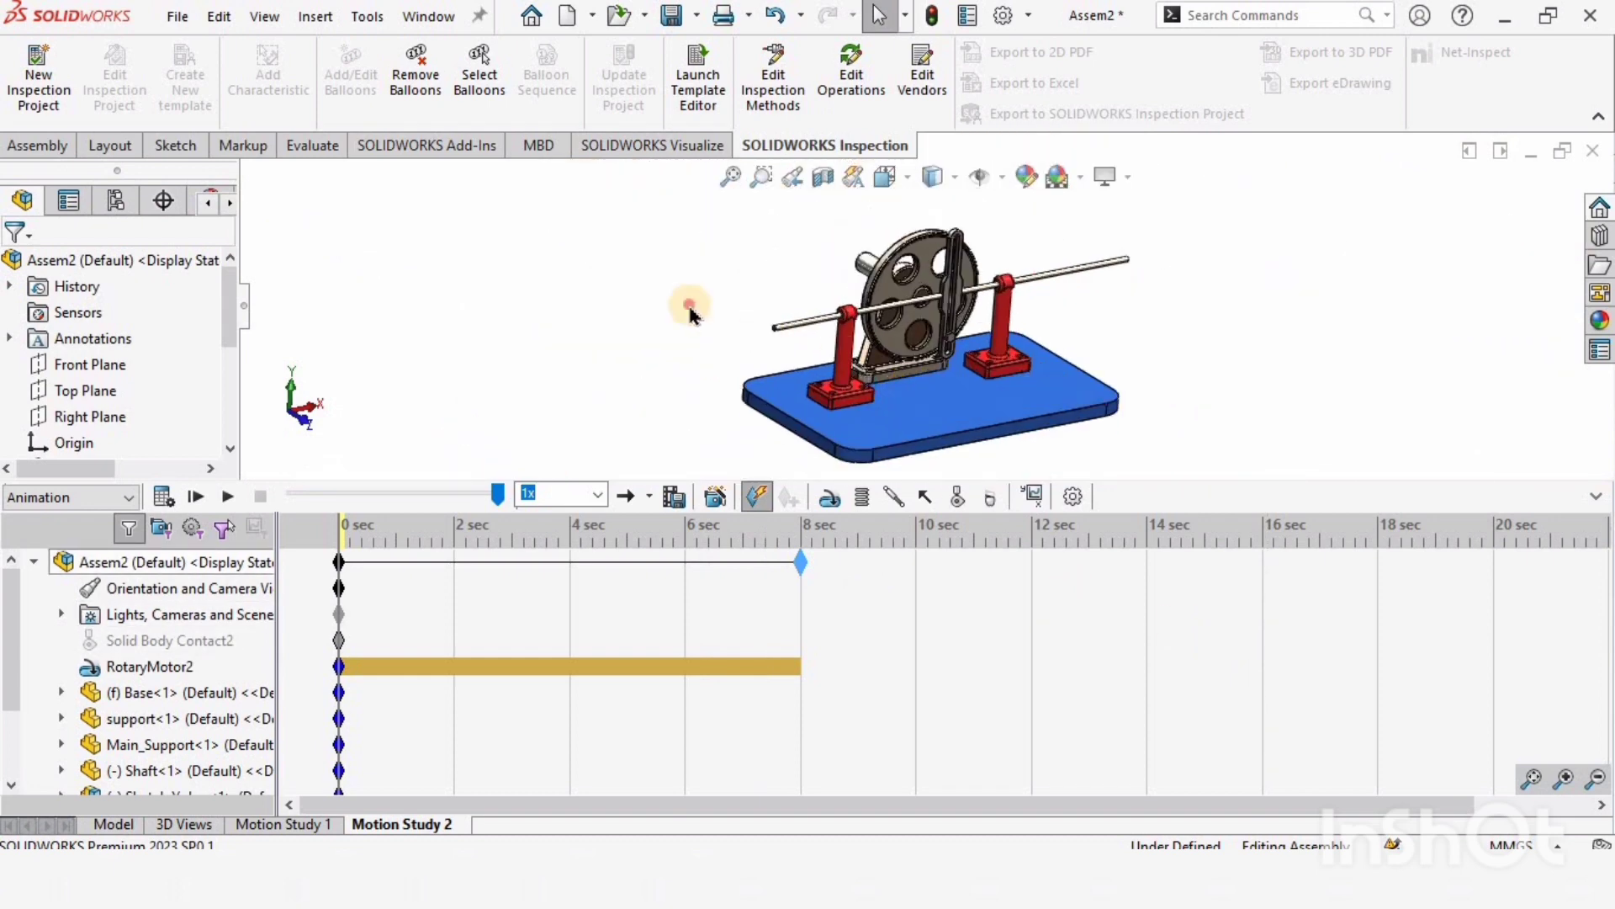
click(133, 499)
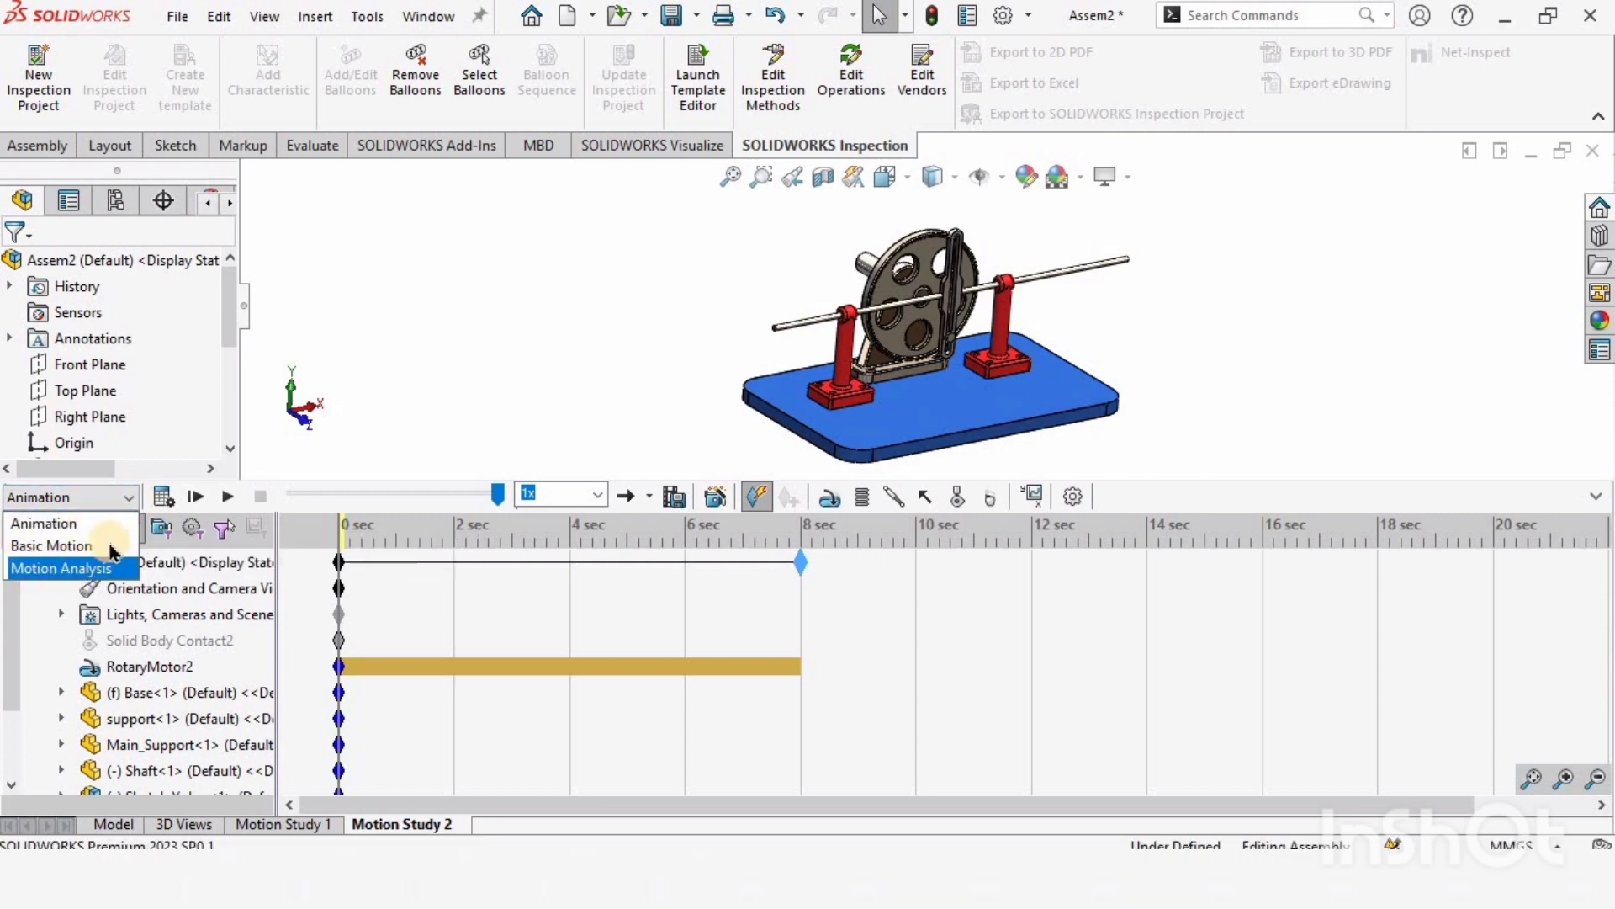
click(1031, 28)
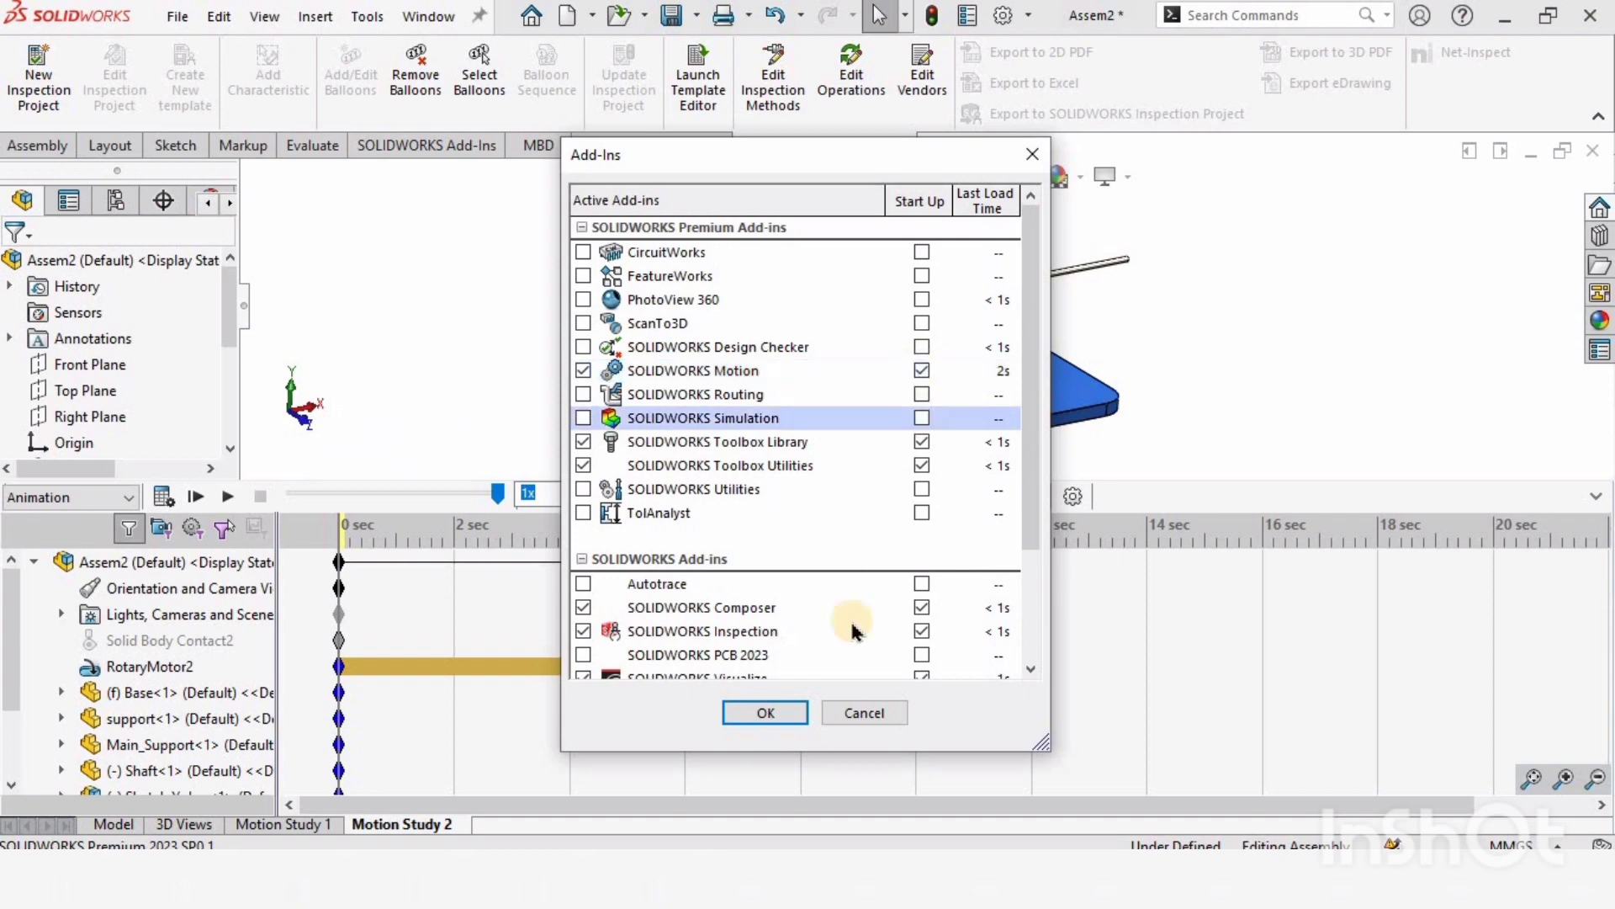
click(744, 709)
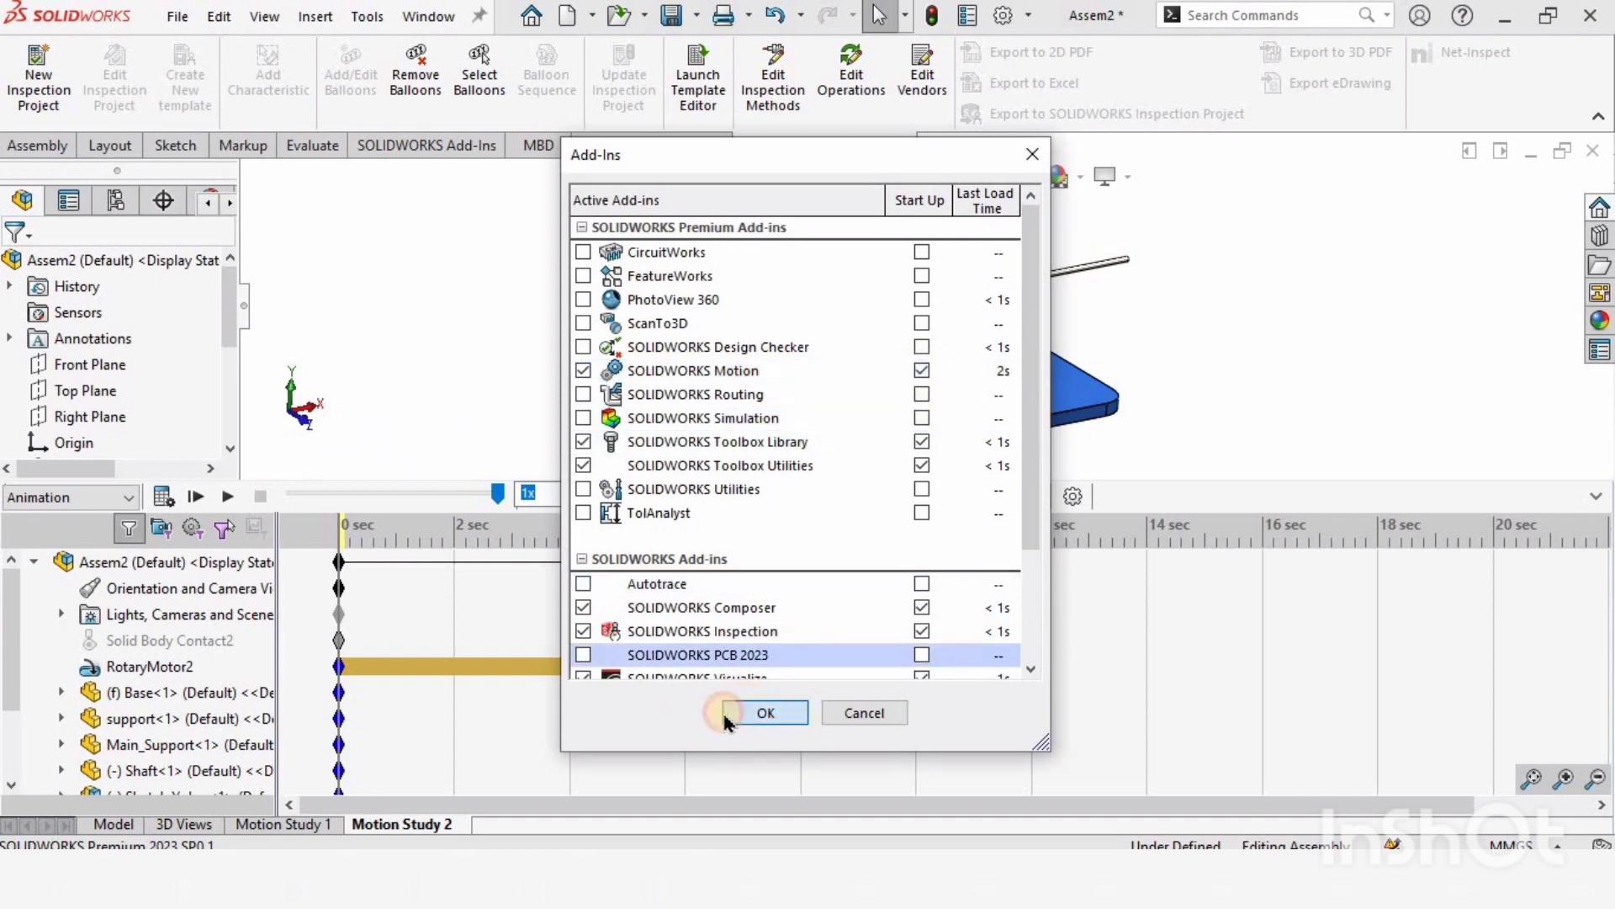
click(123, 502)
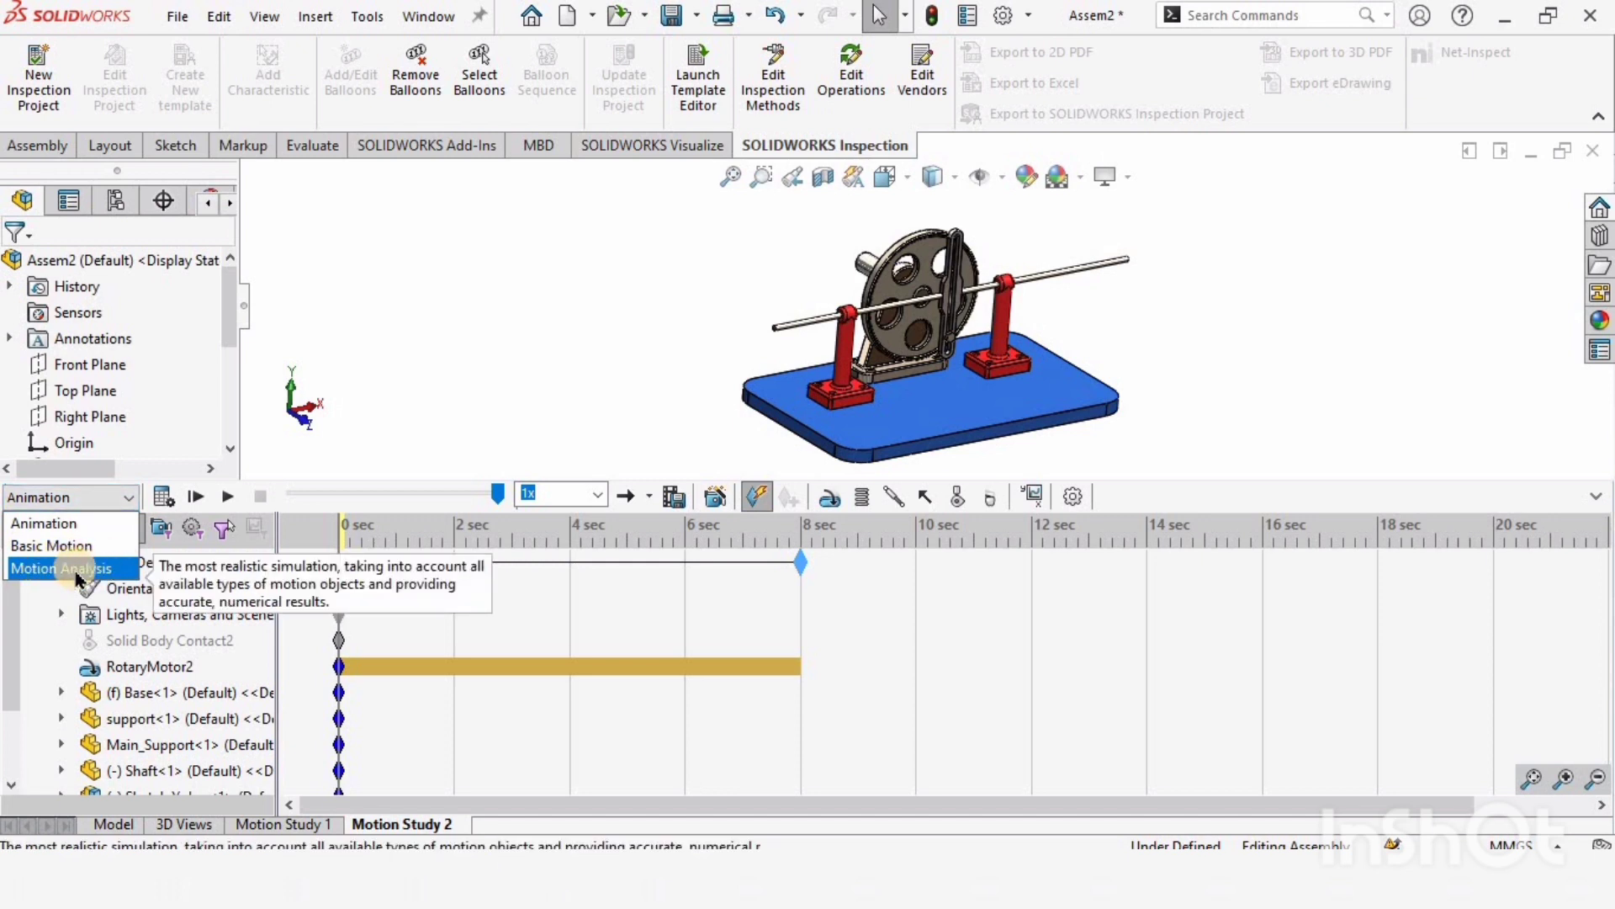
Switch Motion Study 2 to the Motion Analysis study type
click(75, 571)
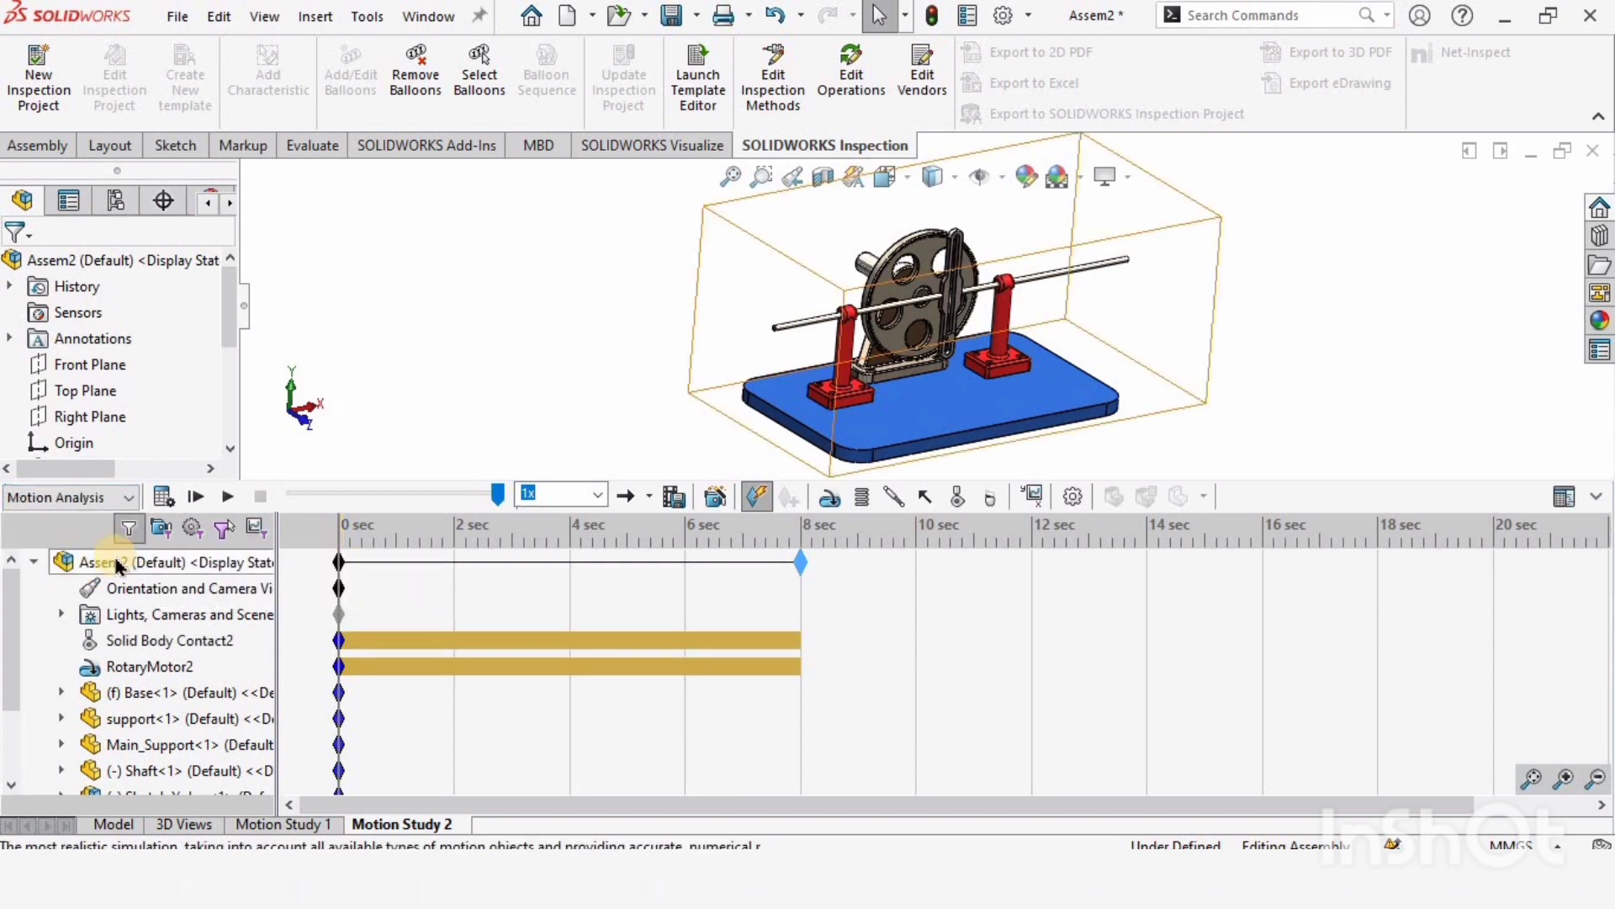
click(163, 498)
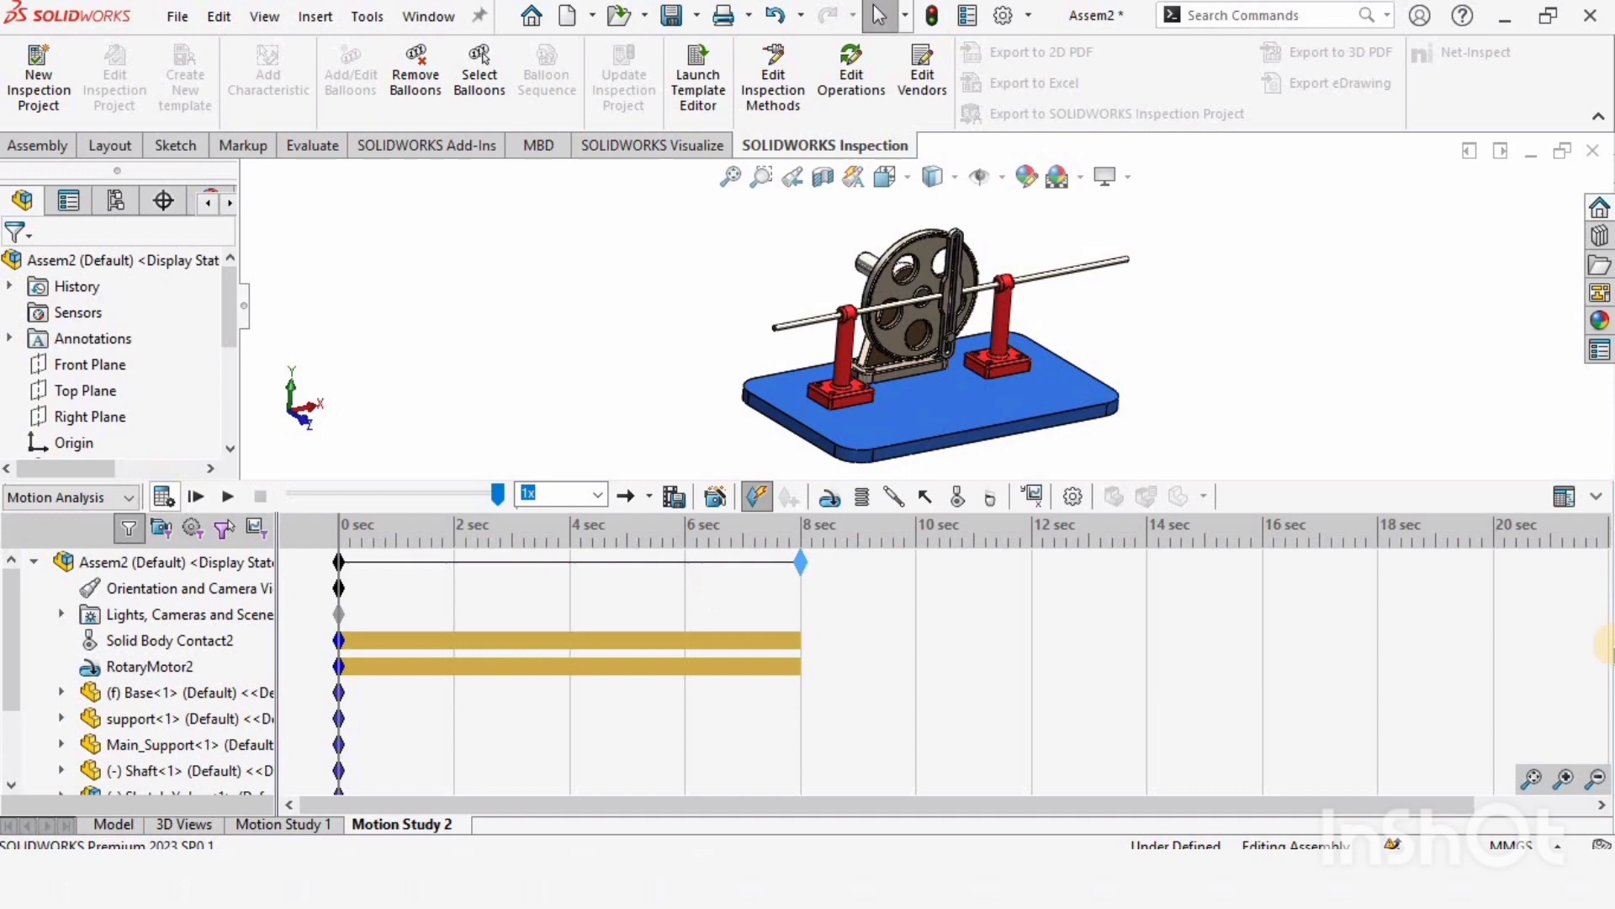
click(1595, 499)
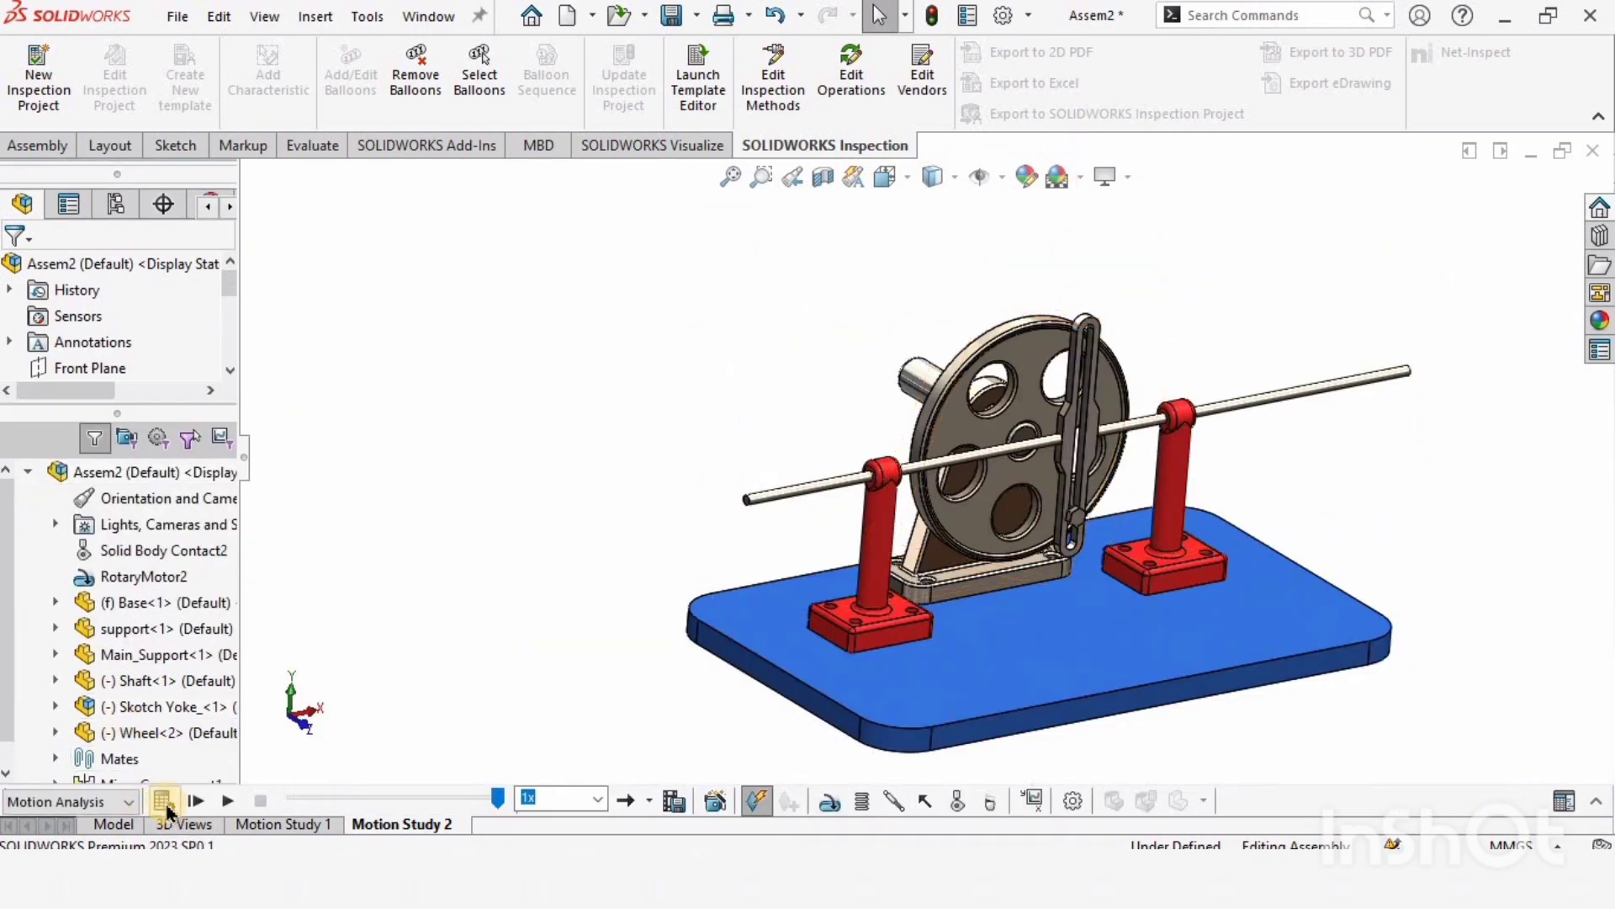
Calculate the Motion Analysis and watch progress reach about 6 of 8 seconds on the expanded timeline
click(163, 802)
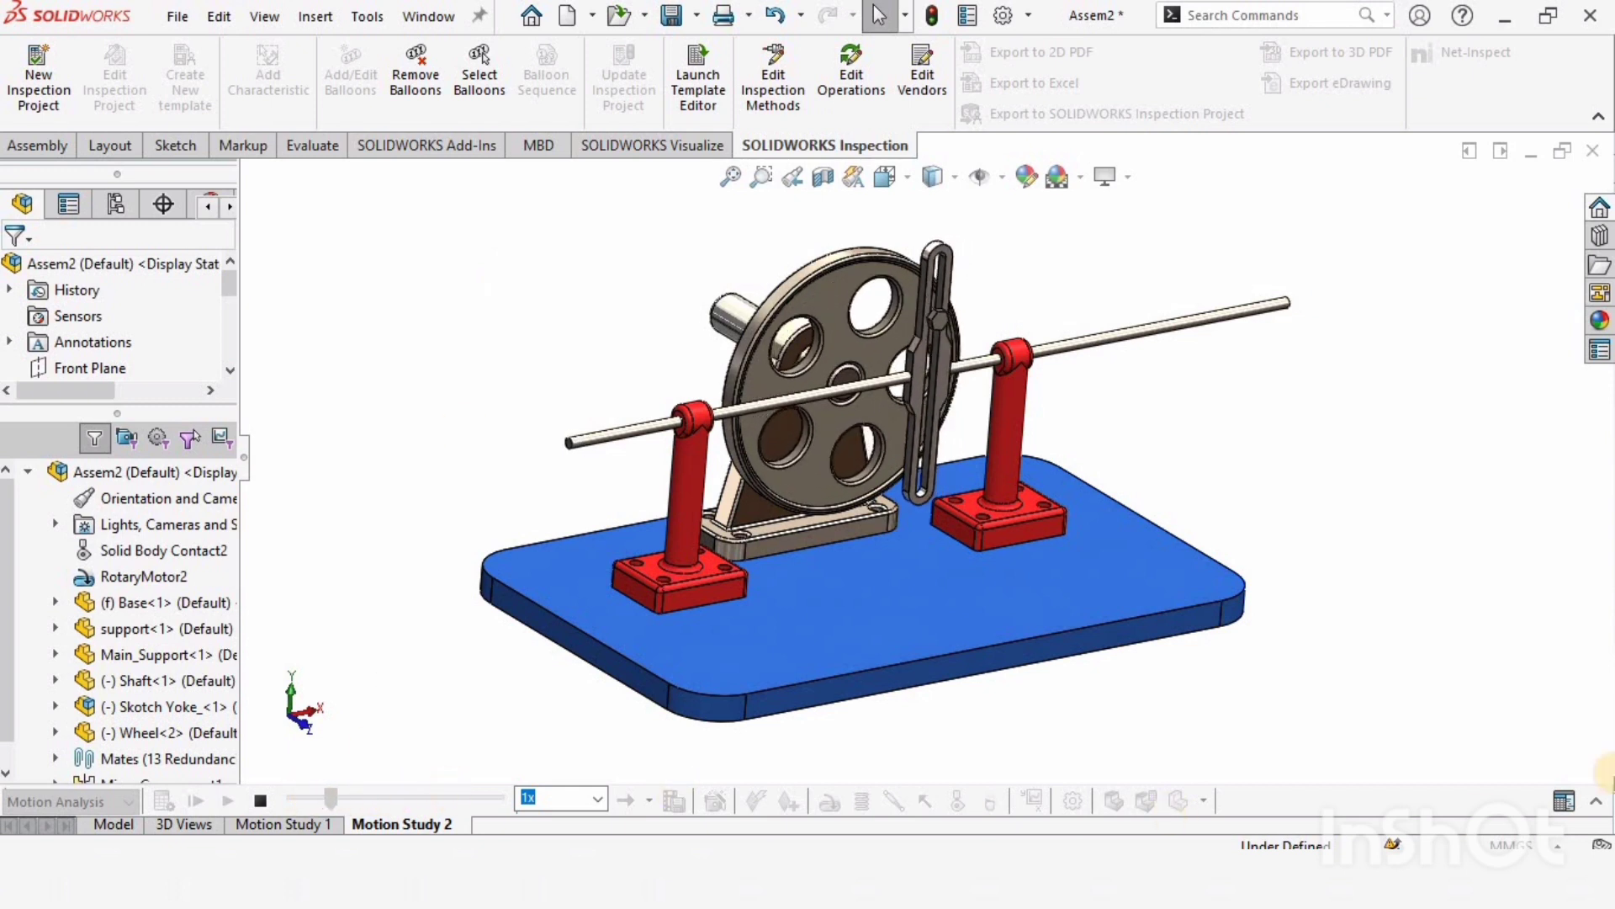
click(1596, 800)
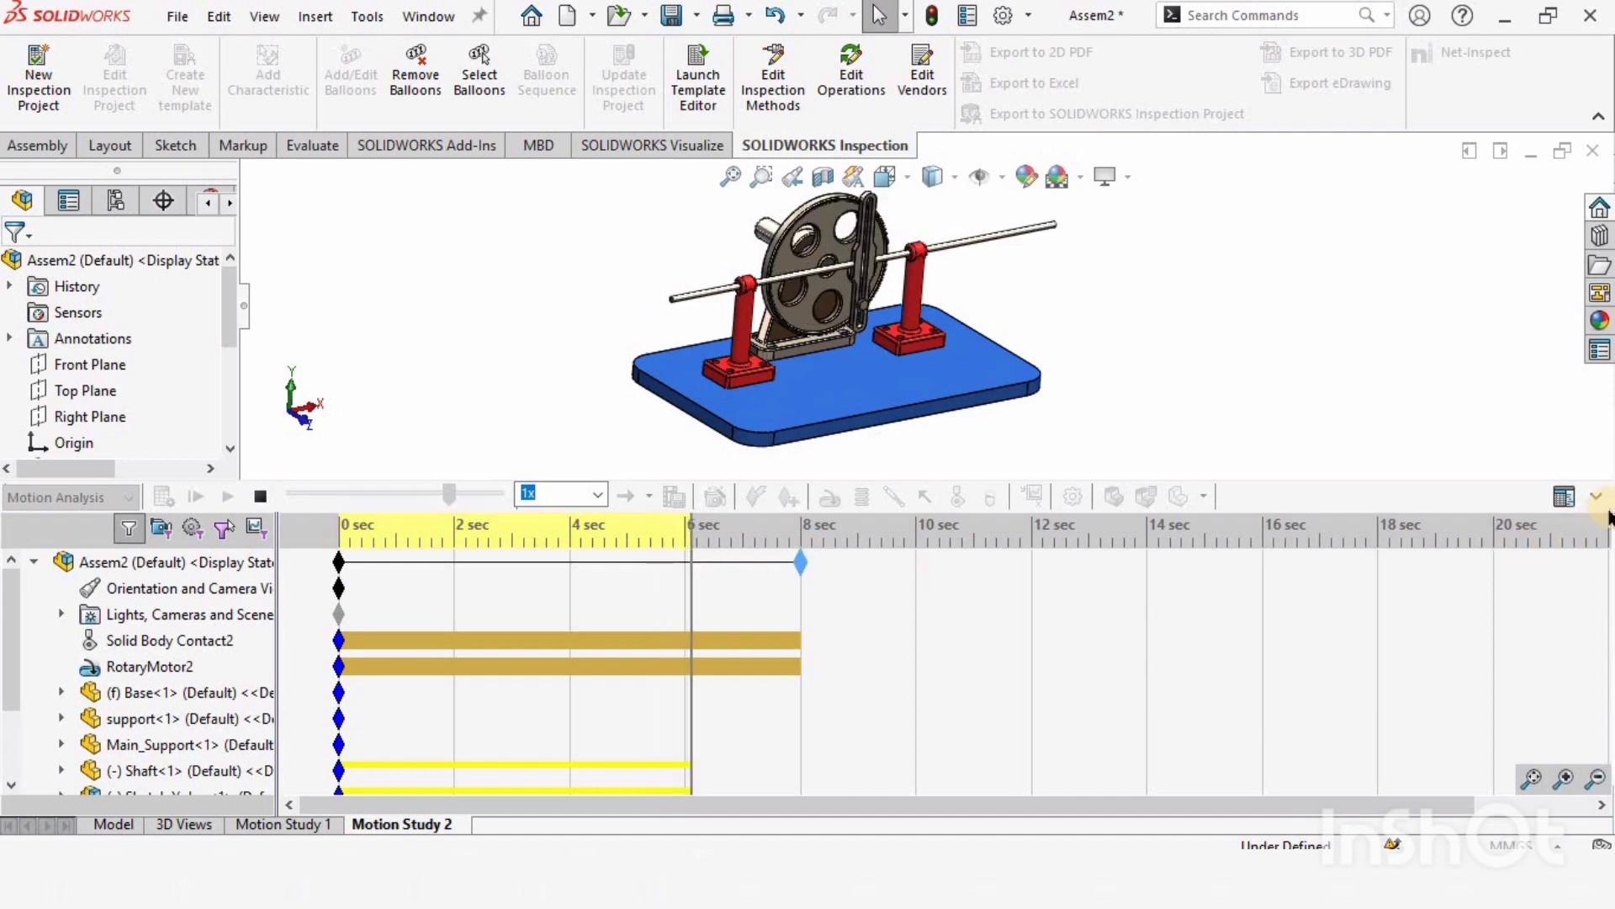
Play back the calculated Scotch yoke motion with the MotionManager collapsed
click(1602, 501)
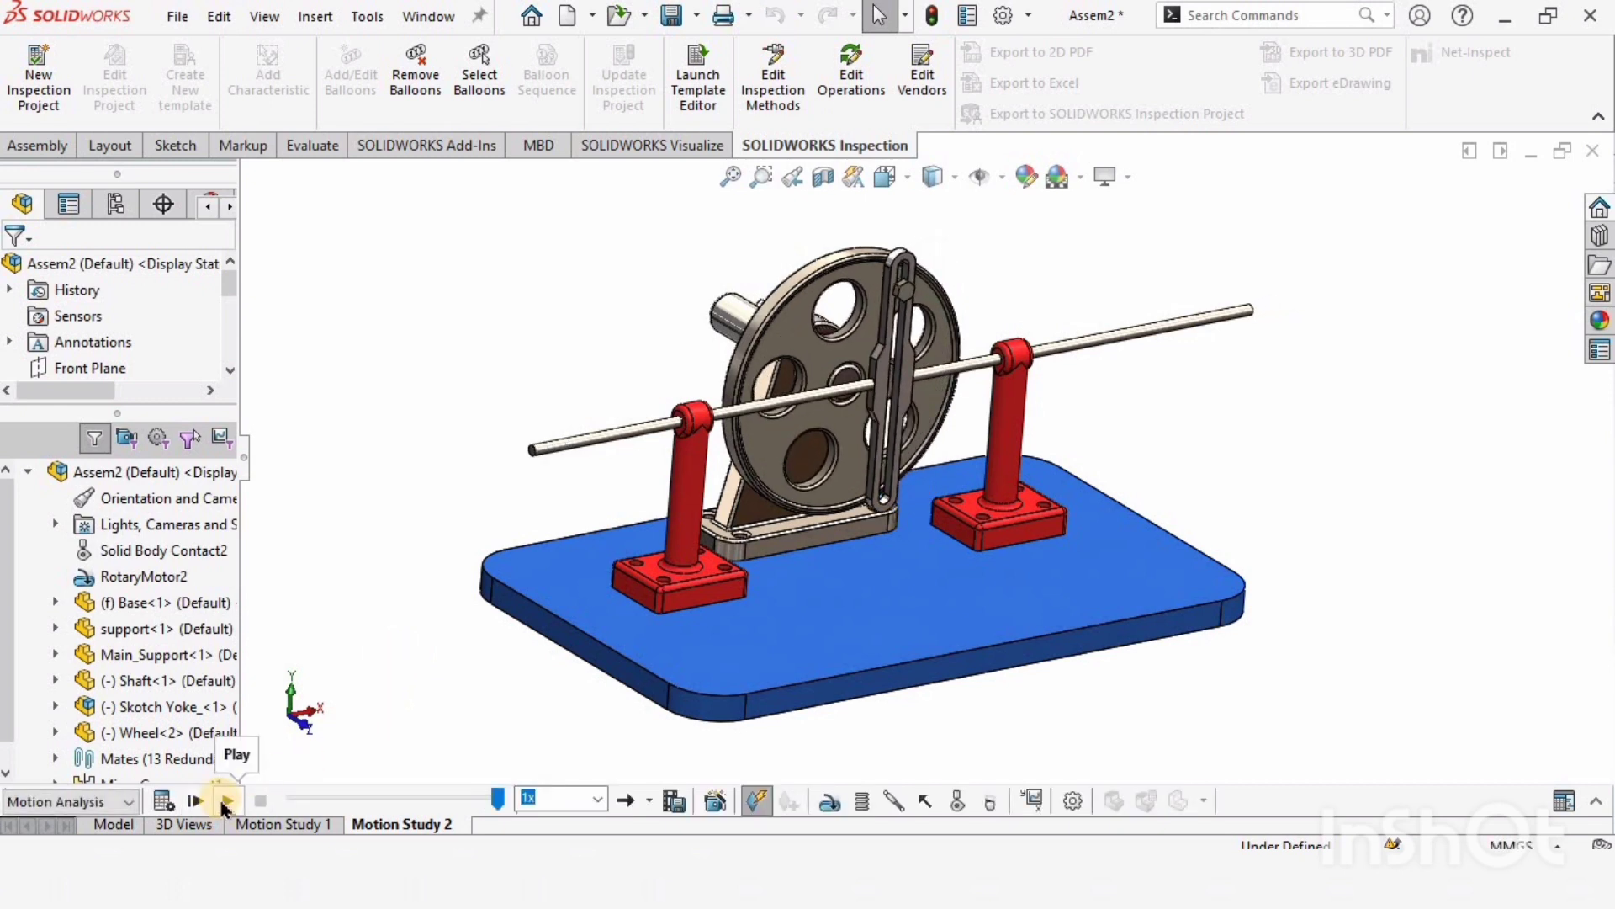
click(226, 801)
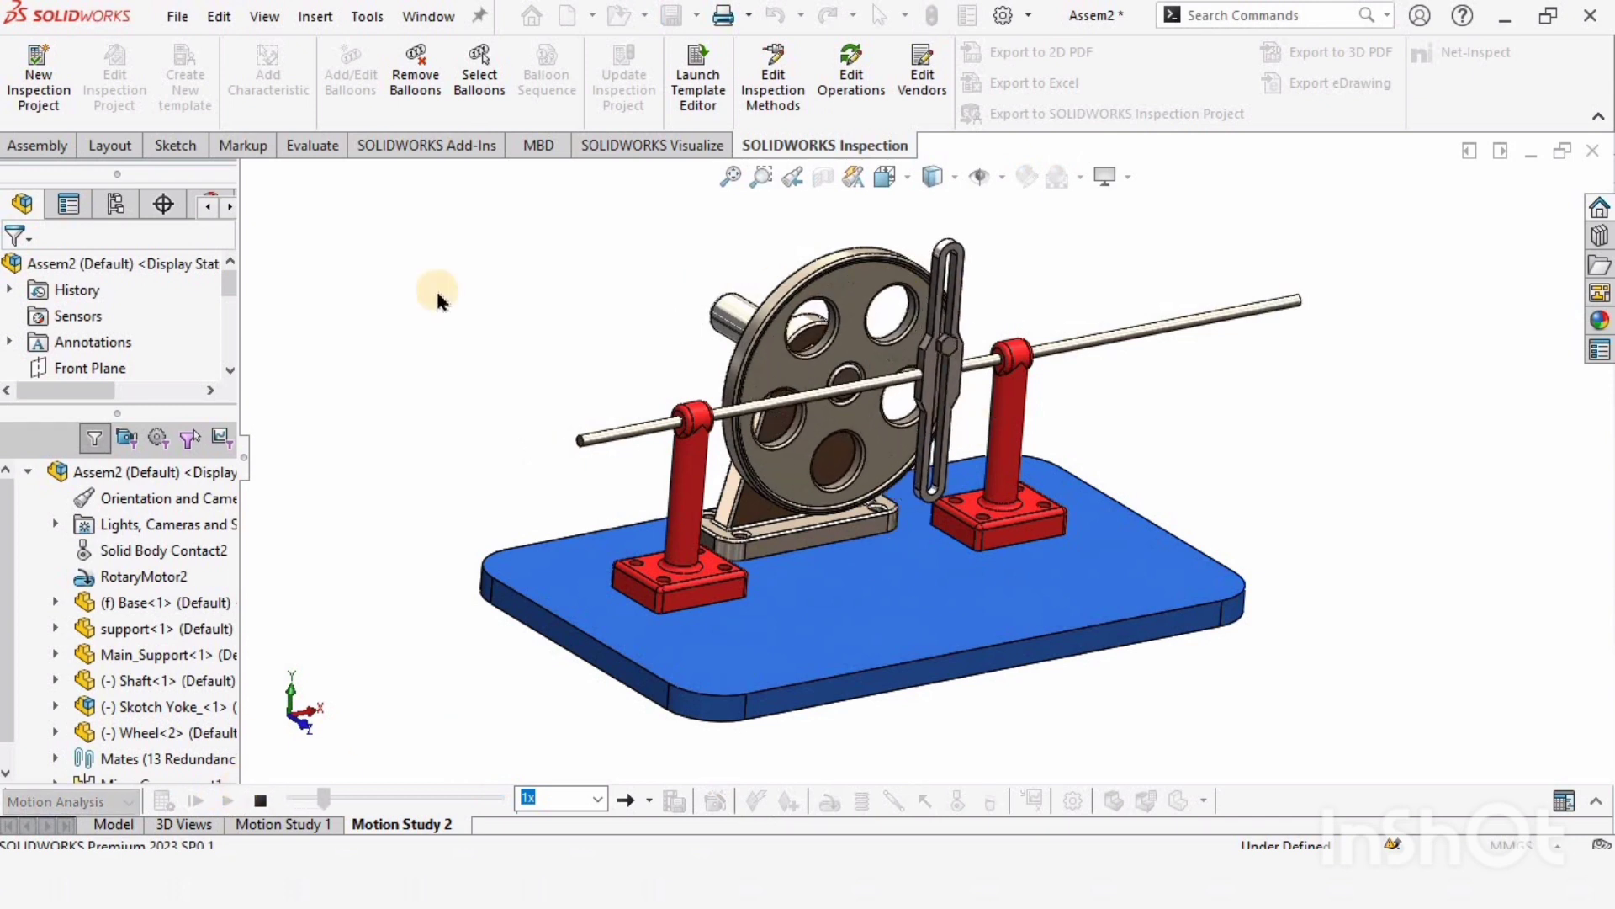